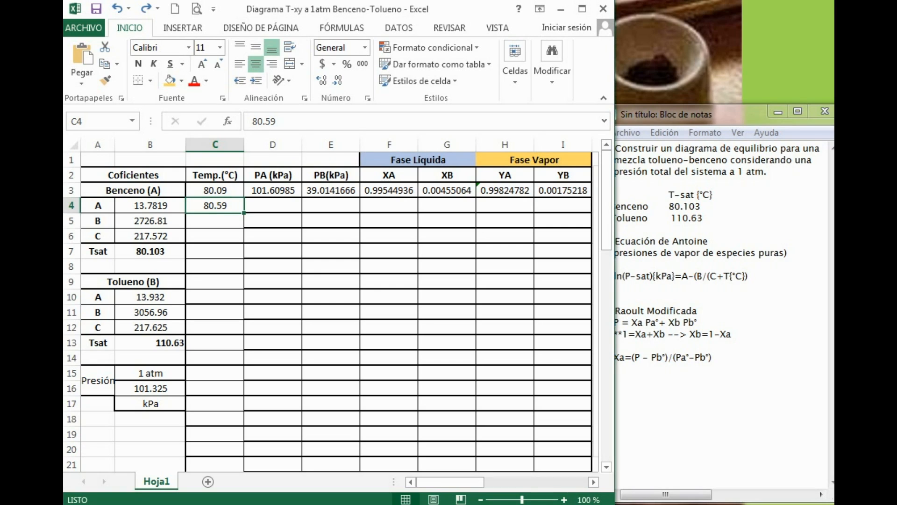
Step: Extend the temperature series from C3:C4 down column C in 0.5 °C increments
click(215, 190)
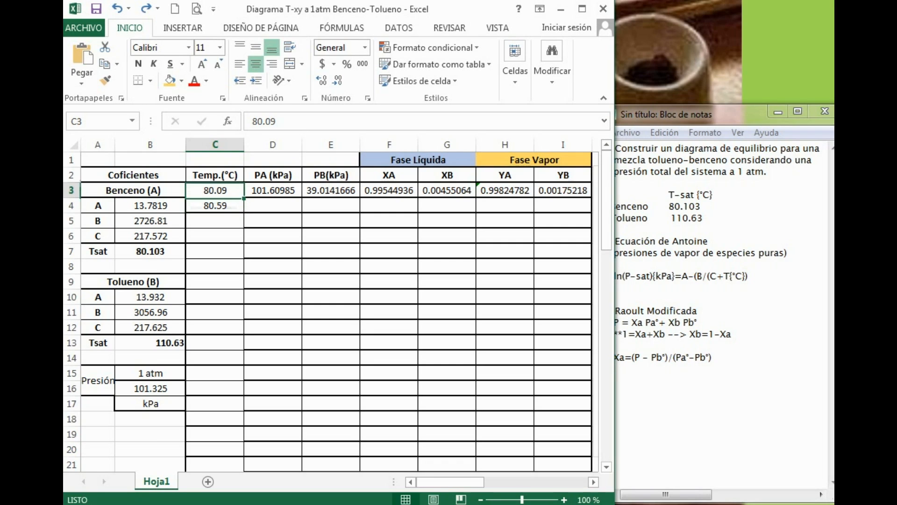
drag(215, 190, 244, 424)
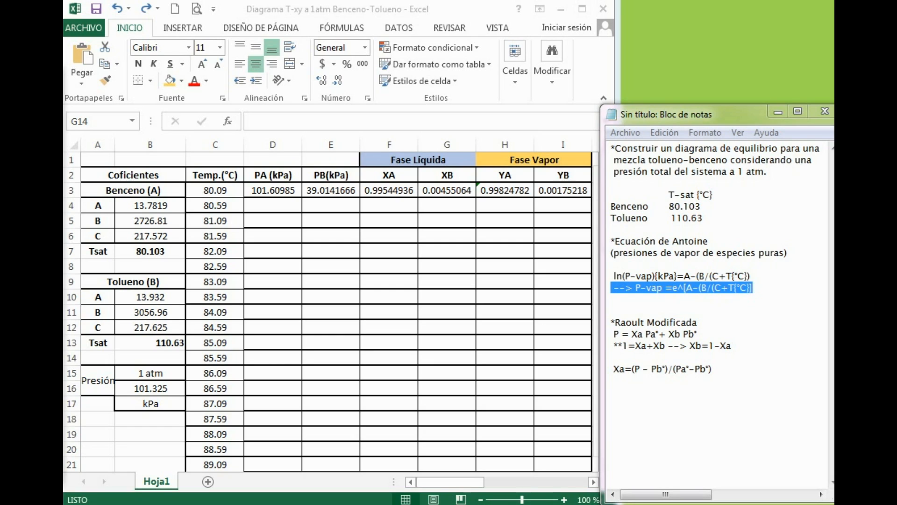
Step: Review the Antoine formula in D3 and fill it down the PA (kPa) column through row 65
click(446, 358)
click(273, 191)
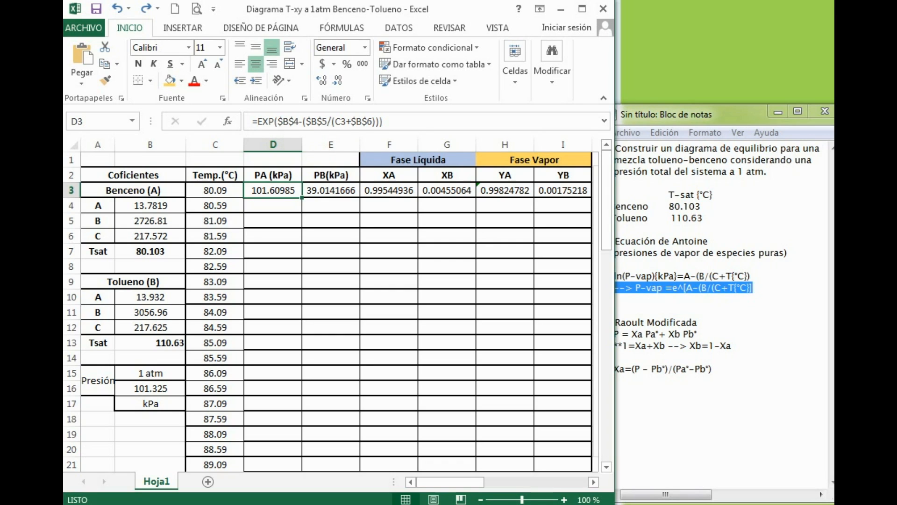
click(393, 121)
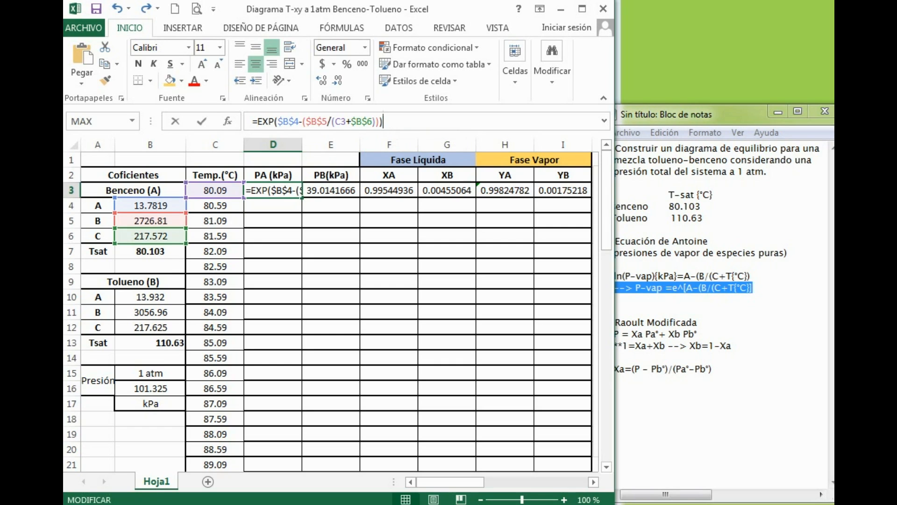
key(Return)
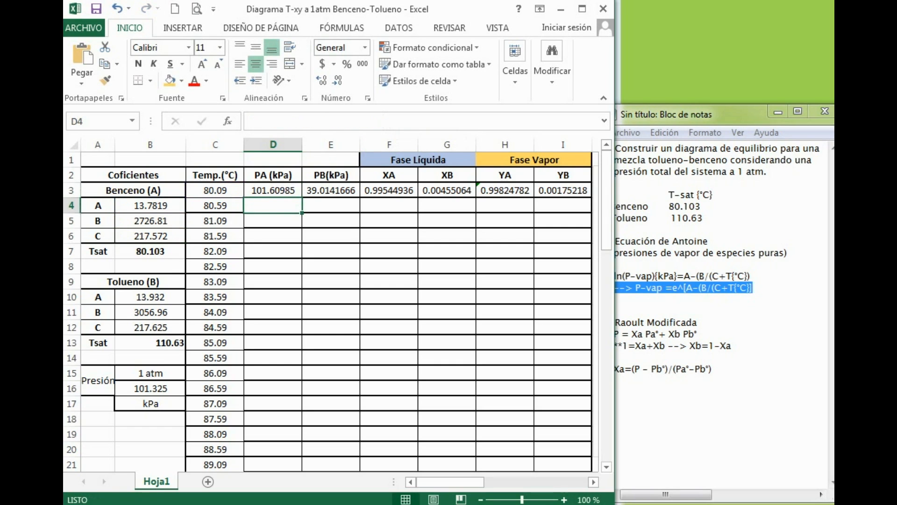
click(273, 190)
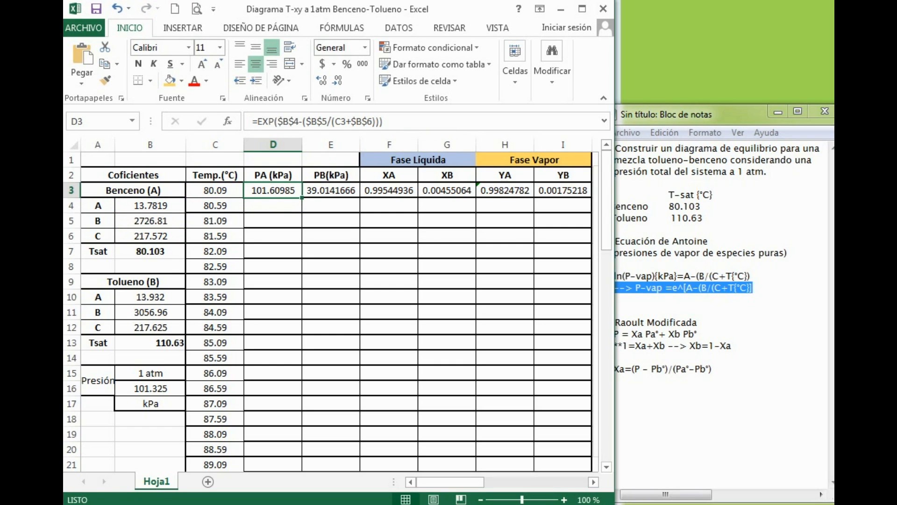
mouse_move(302, 198)
mouse_down()
mouse_move(300, 462)
mouse_move(299, 348)
mouse_up()
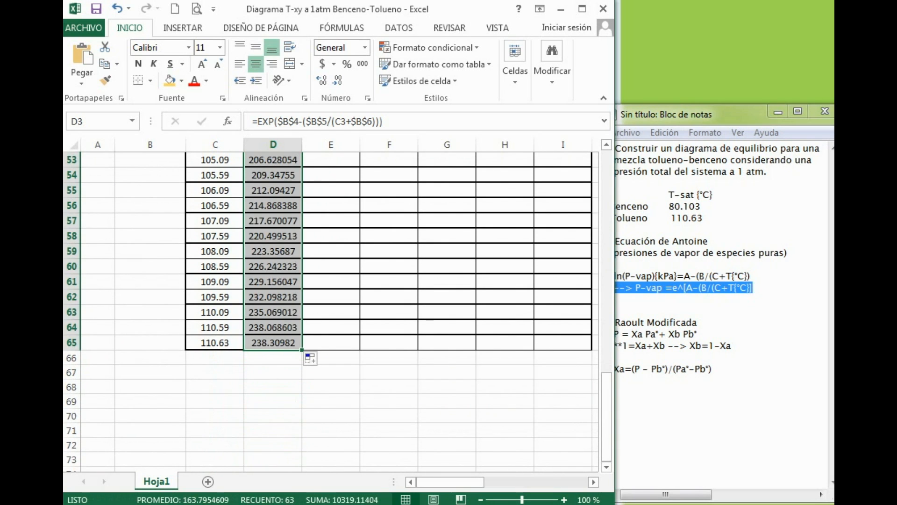
Step: Fill the toluene Antoine formula from E3 down the PB (kPa) column through row 65
scroll(327, 308, up, 18)
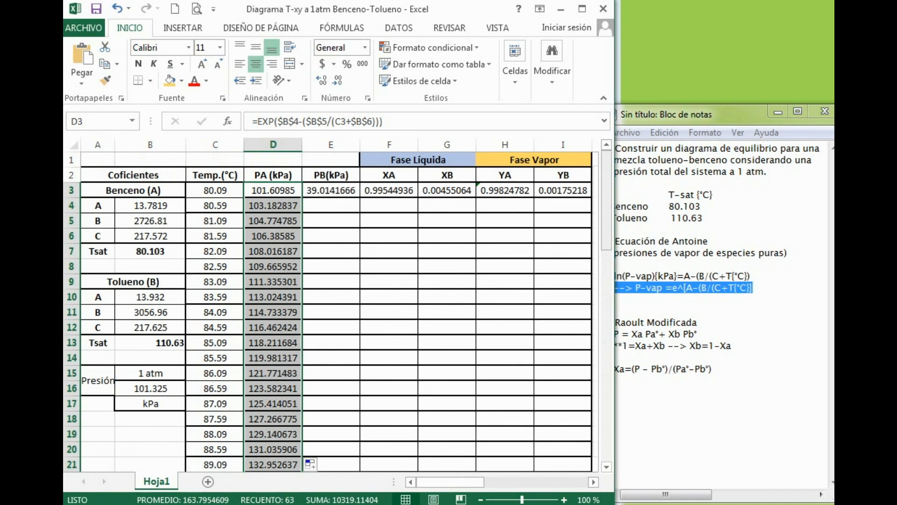
click(330, 190)
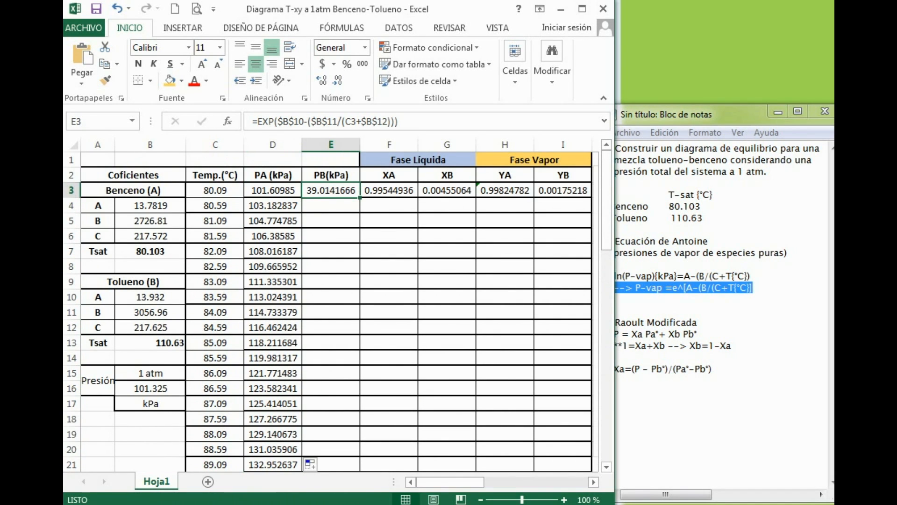
drag(360, 197, 360, 426)
Step: Switch to Notepad and review the modified Raoult relations, highlighting the 1=Xa+Xb line and the Xa equation
scroll(330, 308, up, 15)
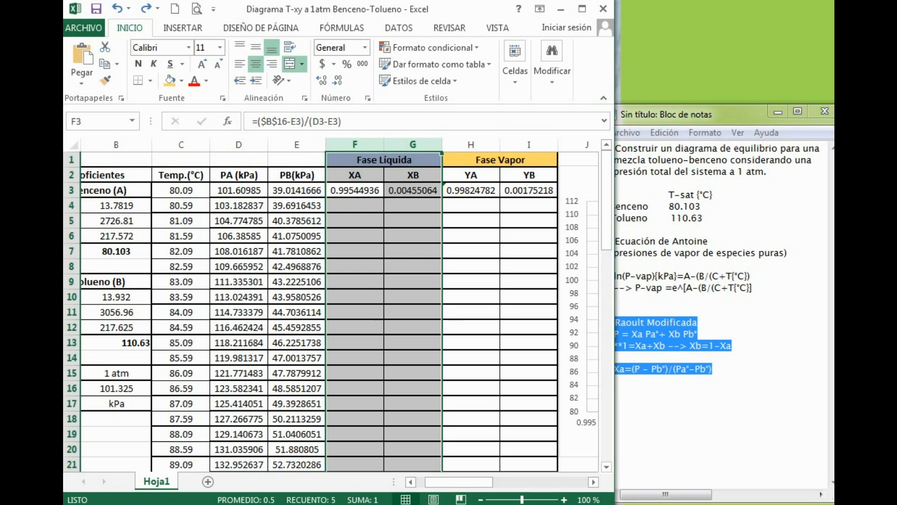
key(alt+Tab)
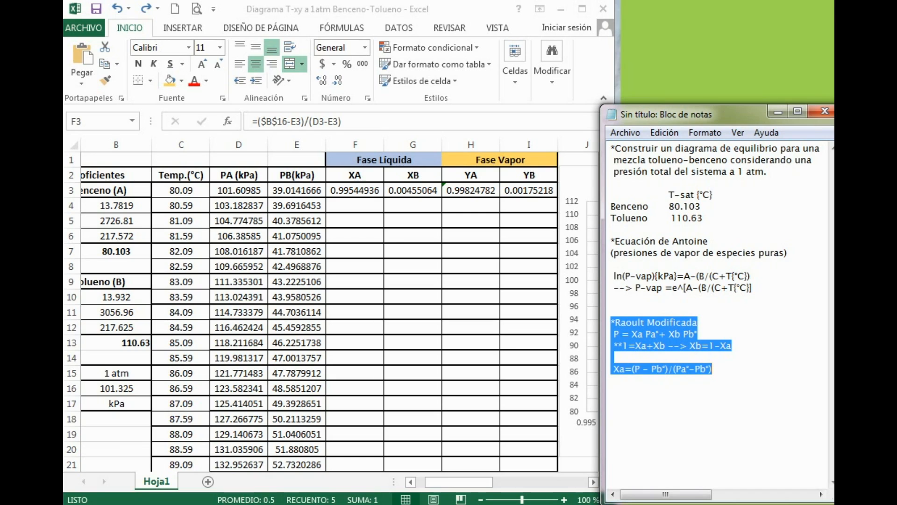
click(738, 346)
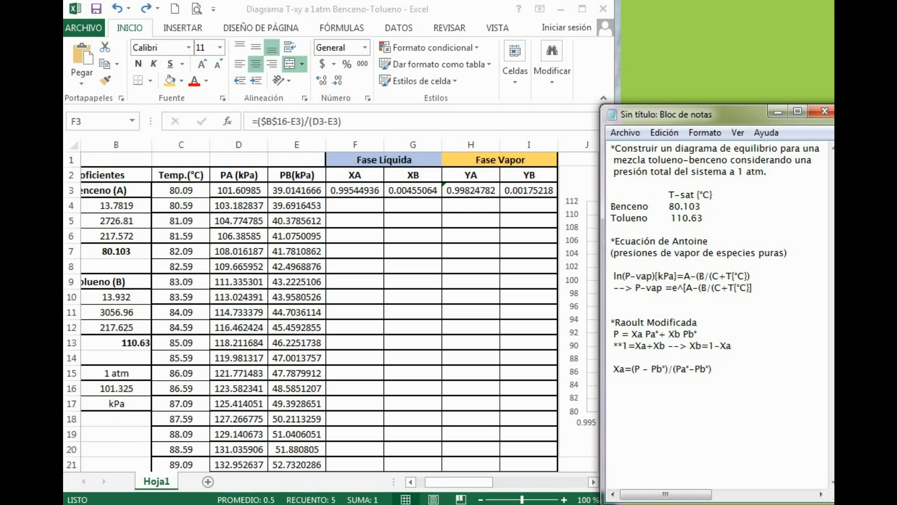
key(shift+Home)
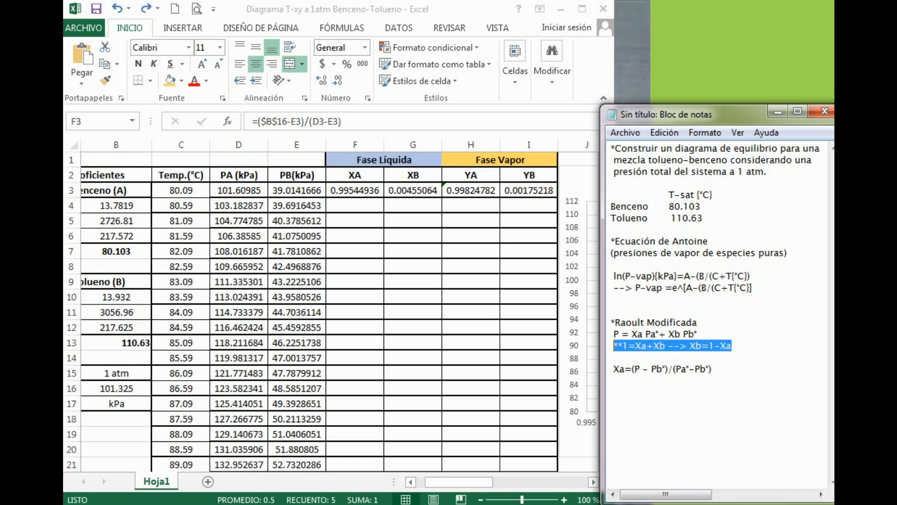
click(632, 369)
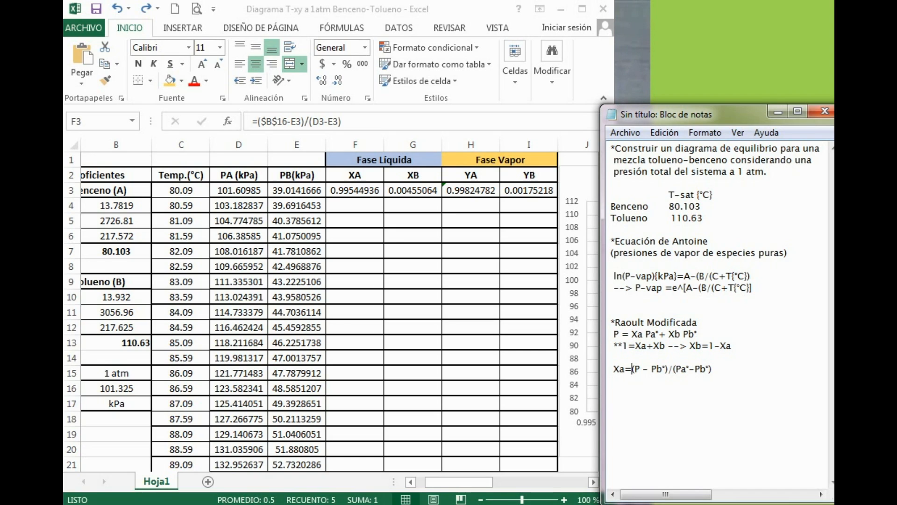
key(shift+End)
click(668, 369)
Step: Back in Excel, check the XA formula in F3 and its references, and fill it down through row 65
click(356, 190)
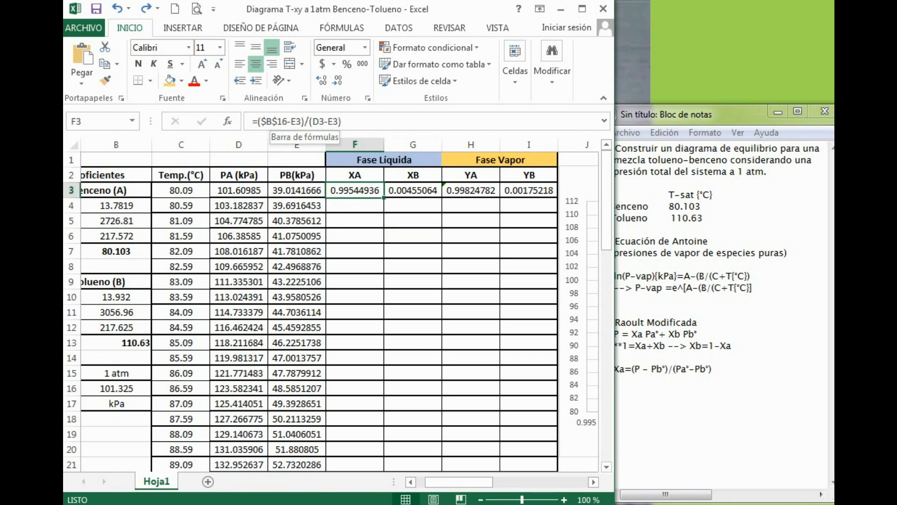
click(267, 121)
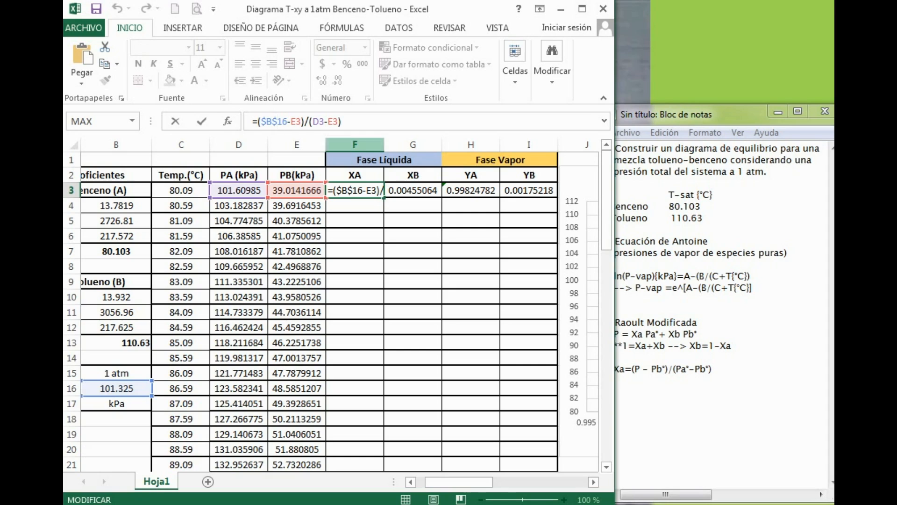
click(346, 190)
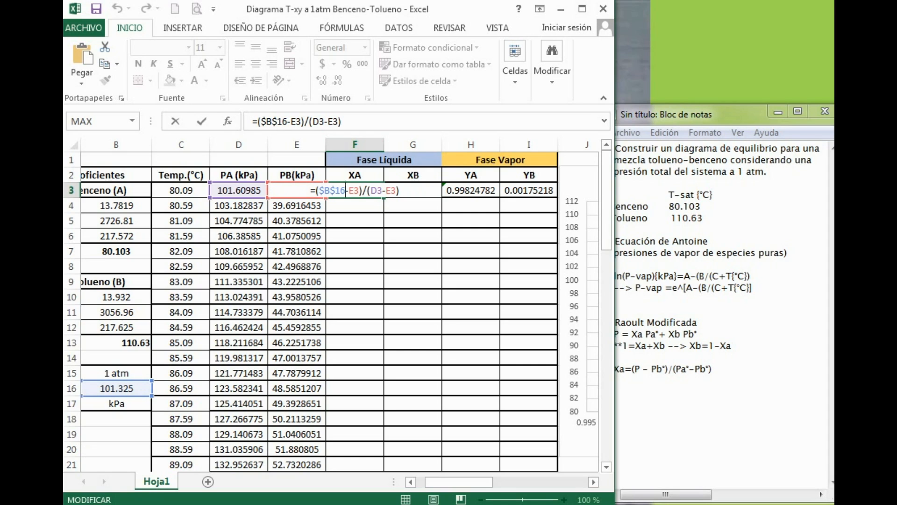
key(ctrl+Return)
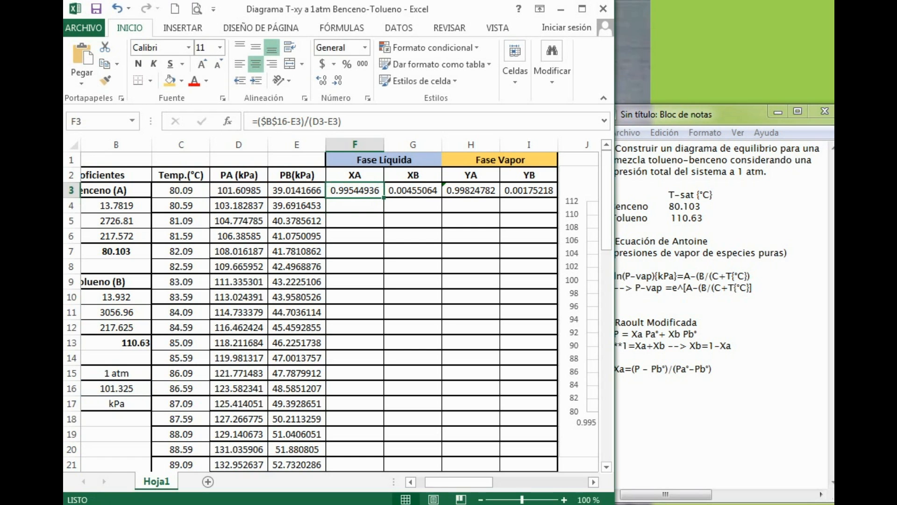
drag(384, 197, 369, 423)
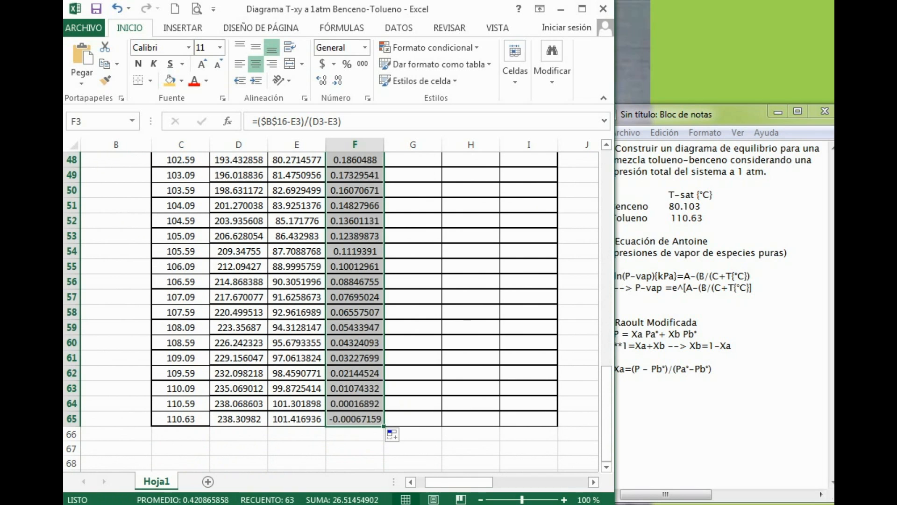
Step: Highlight the Xb=1-Xa relation in the Notepad notes and return to the Excel sheet
scroll(331, 309, up, 16)
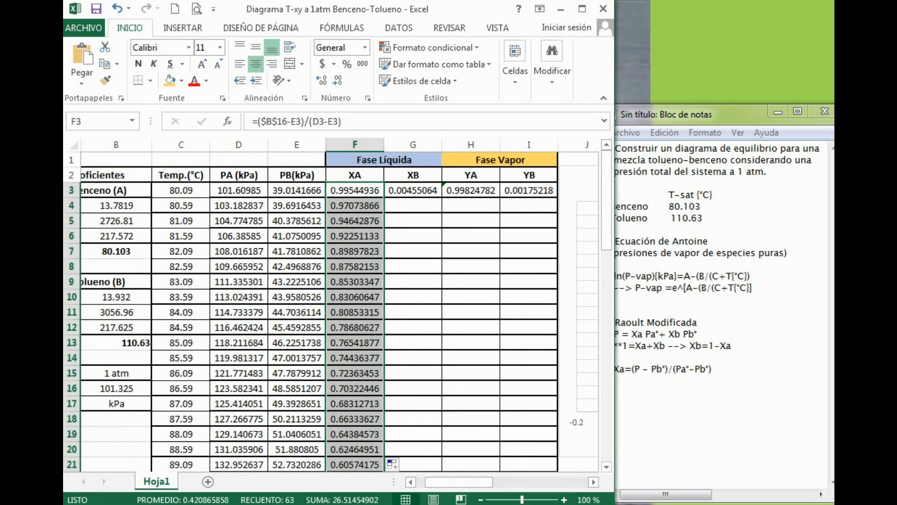
click(712, 369)
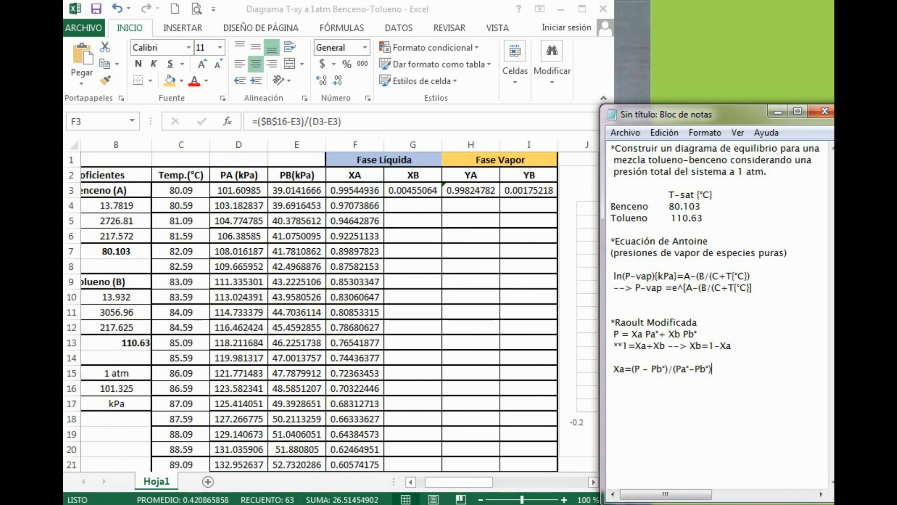
drag(712, 369, 614, 346)
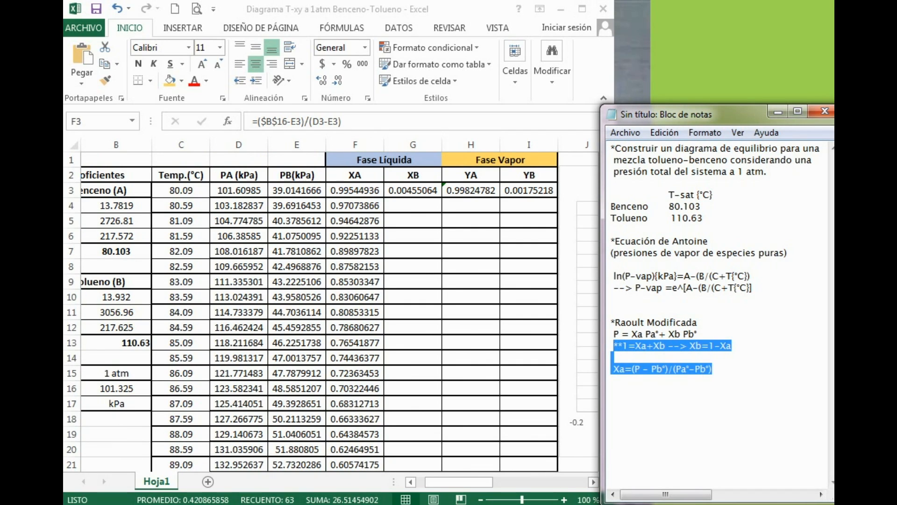
drag(614, 346, 690, 346)
key(alt+Tab)
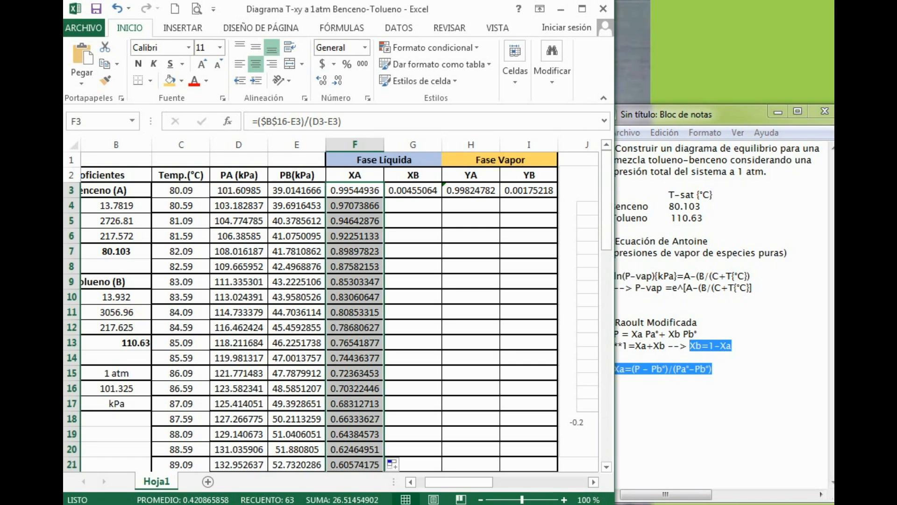
Step: Fill the XB formula =1-F3 from G3 down the column through row 65
click(413, 206)
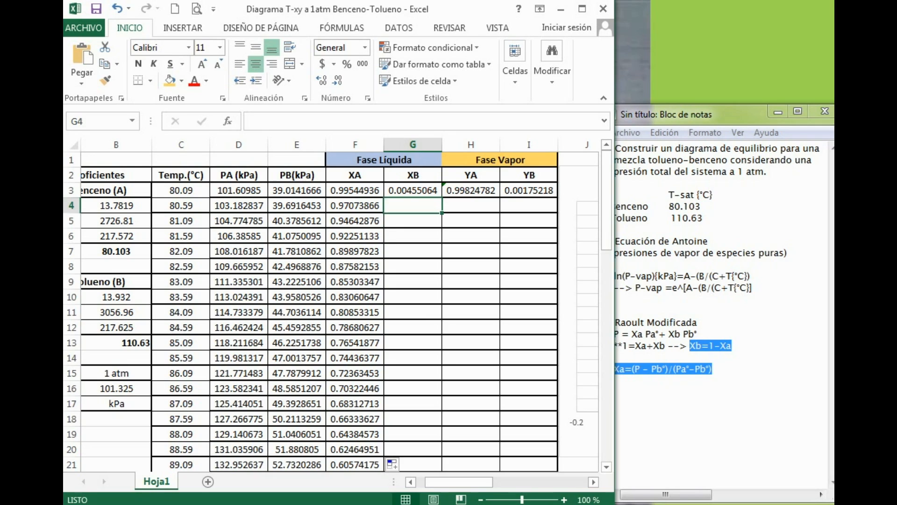
click(413, 190)
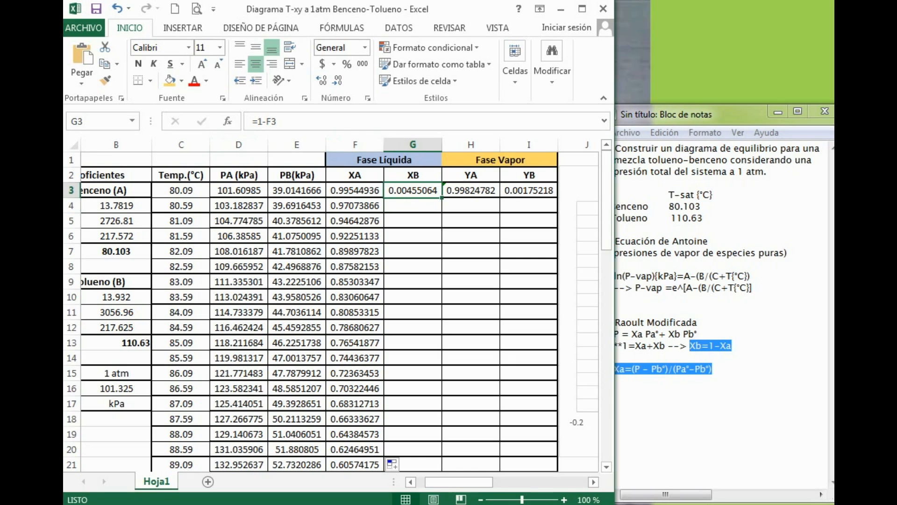
drag(442, 197, 442, 426)
click(413, 434)
click(412, 419)
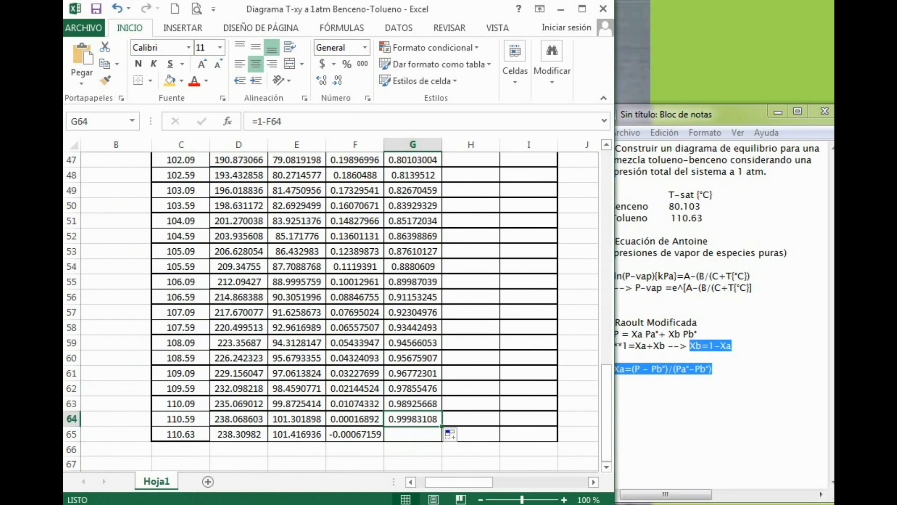
drag(441, 426, 441, 437)
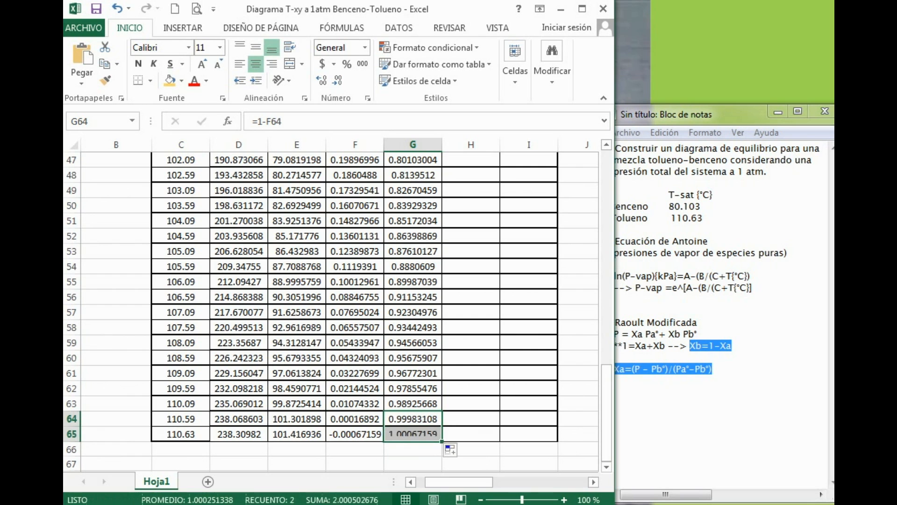
click(529, 389)
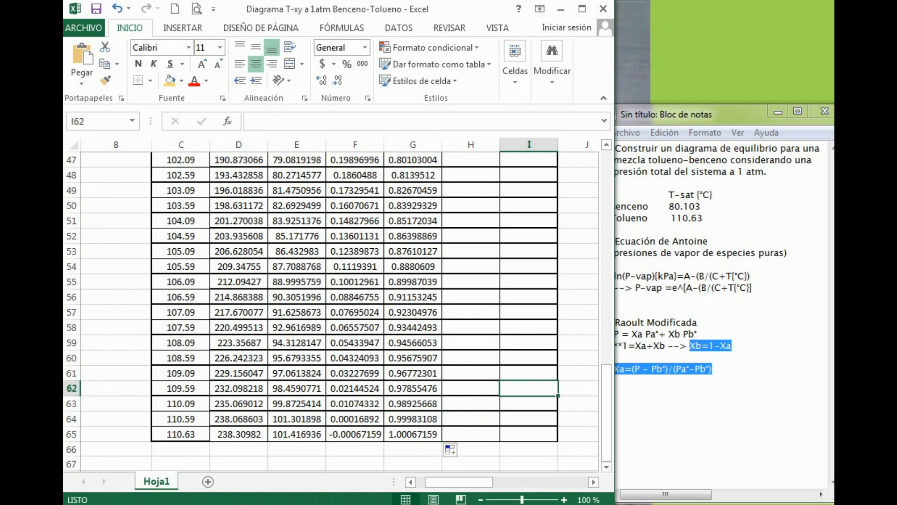
Step: Examine the vapor-phase YA formula in H3 and the PA and XA cells it references
scroll(330, 308, up, 15)
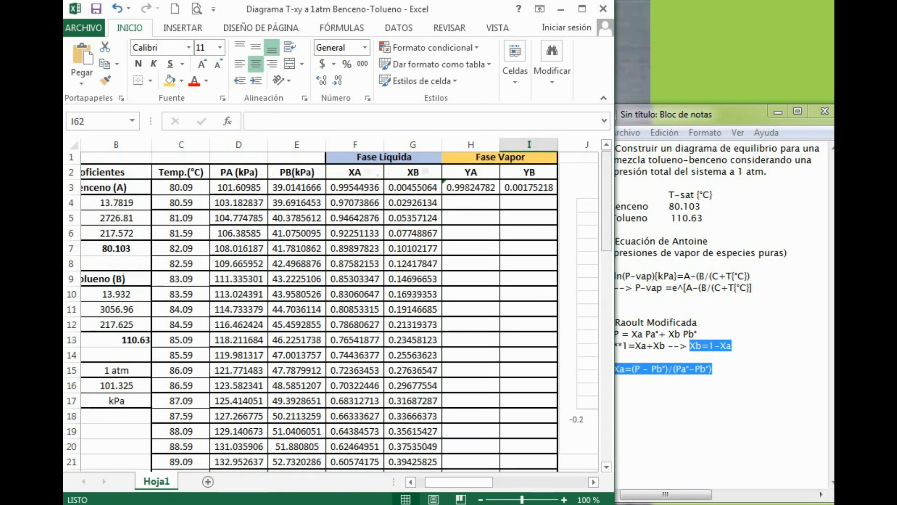
click(500, 160)
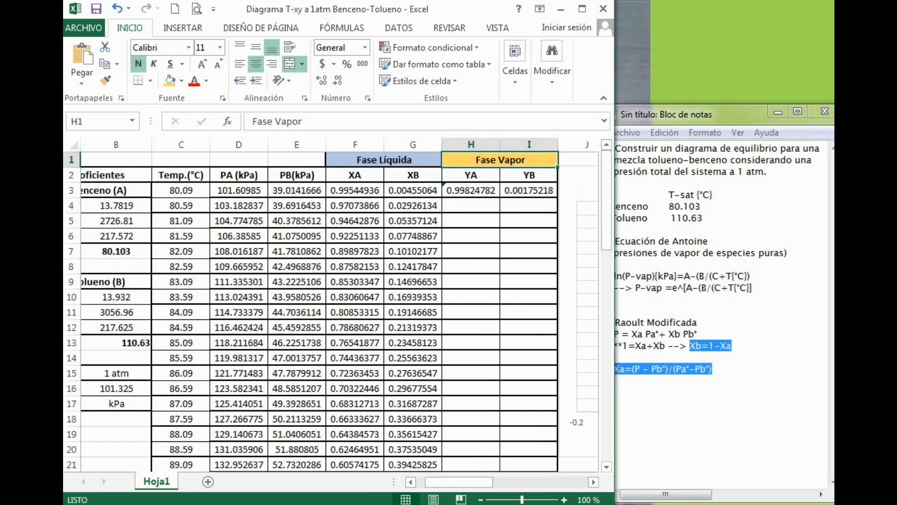
drag(500, 160, 500, 175)
click(471, 190)
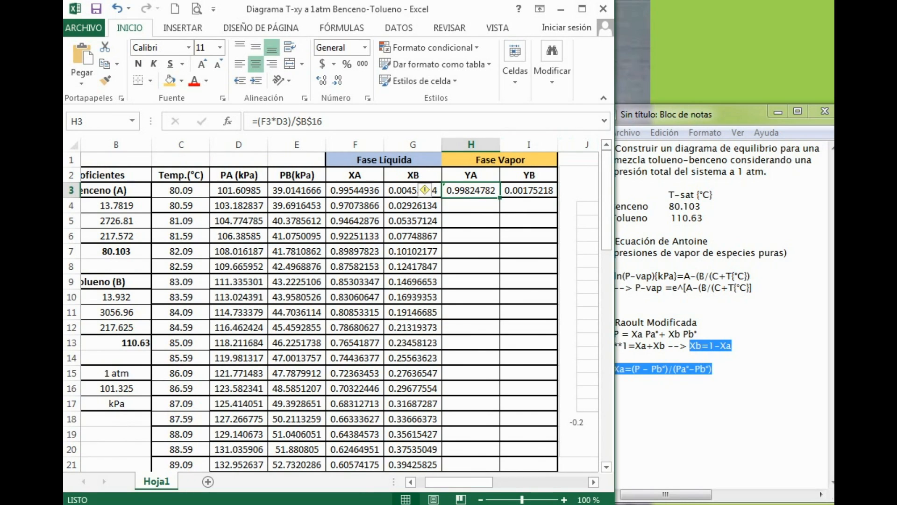
click(239, 190)
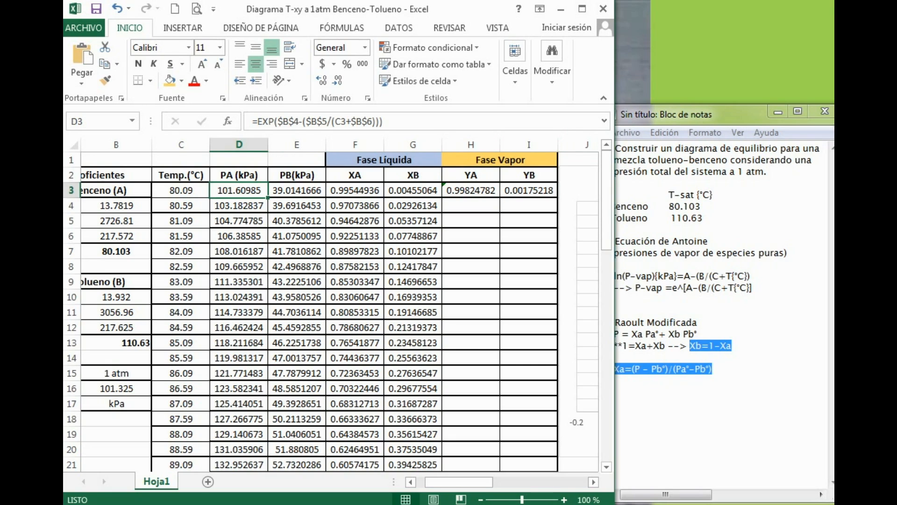
click(482, 188)
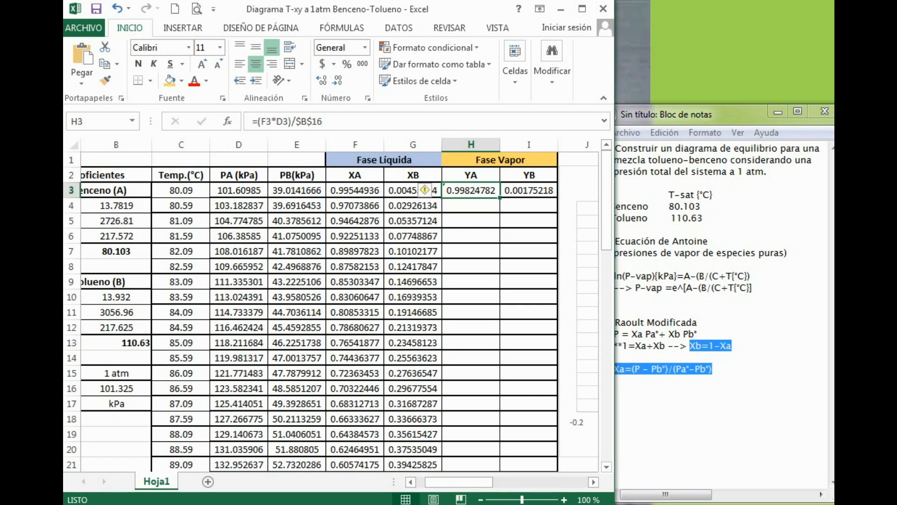
key(Left)
key(Left)
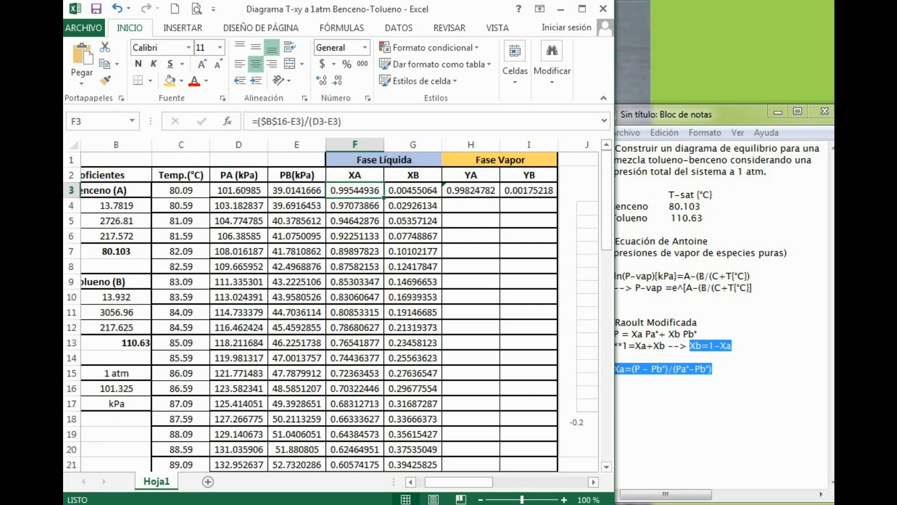
key(ctrl+z)
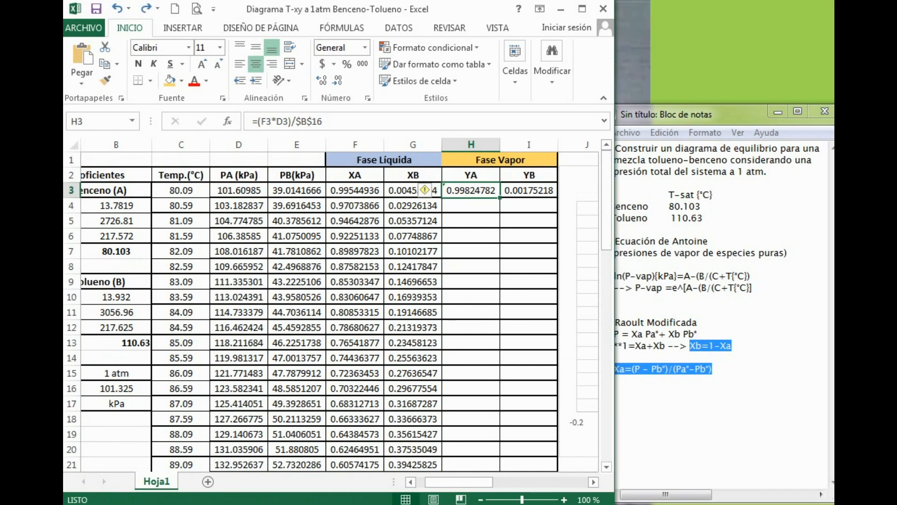
Step: Fill the YA formula from H3 and the YB formula =1-H3 from I3 down their columns through row 65
drag(500, 198, 472, 423)
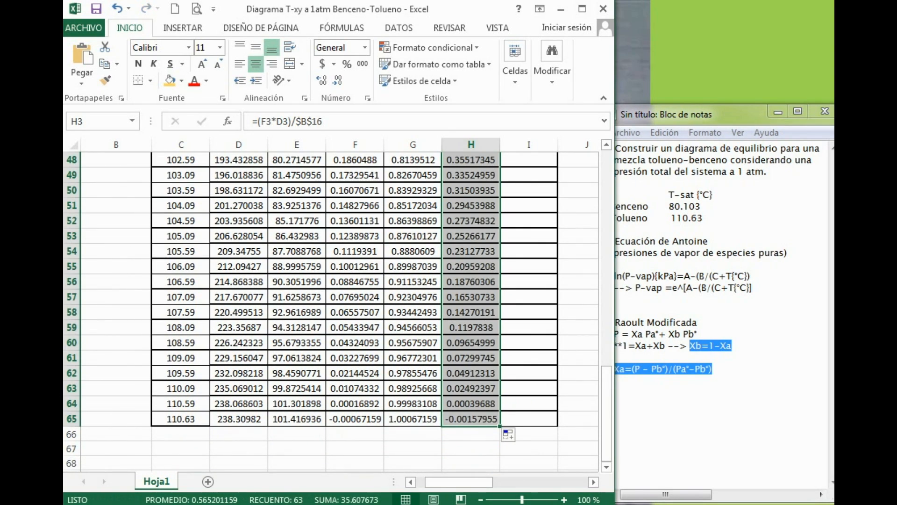
scroll(327, 308, up, 15)
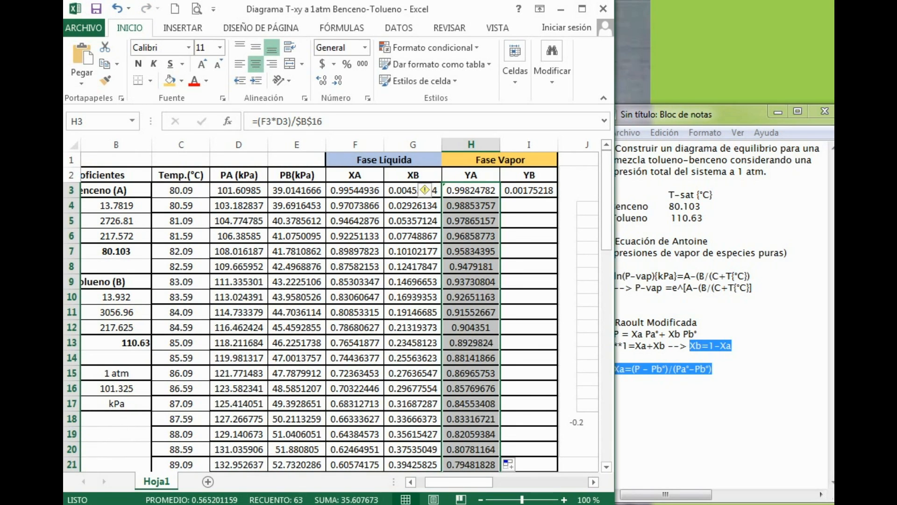
click(529, 190)
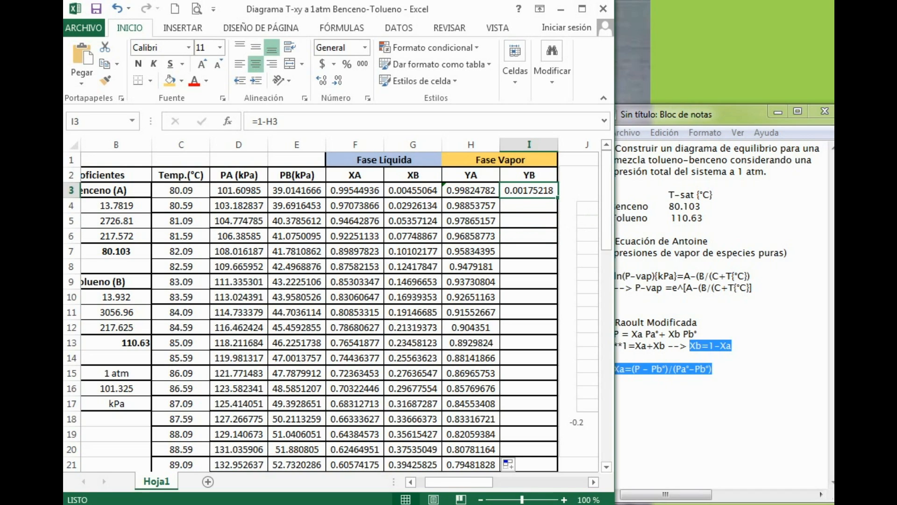
drag(558, 198, 556, 411)
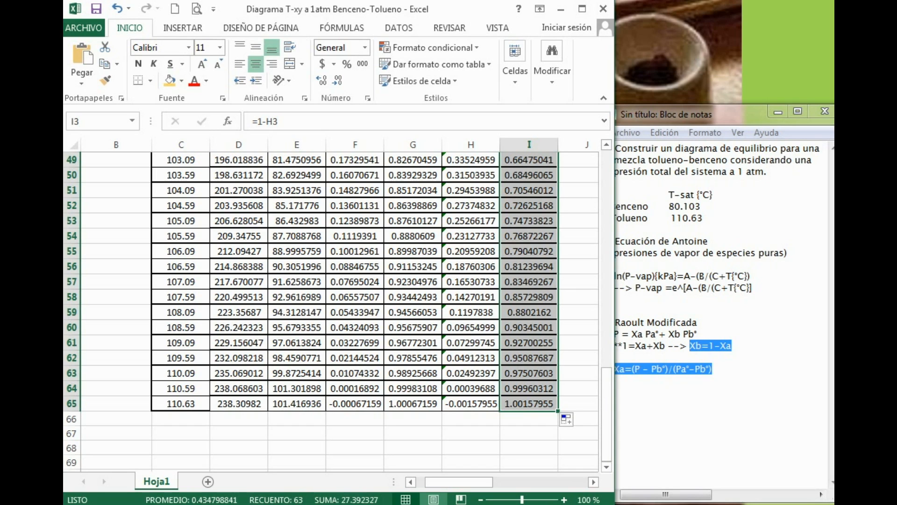
Step: Insert a scatter chart with smooth lines and move it up over the existing T-x,y diagram
click(542, 482)
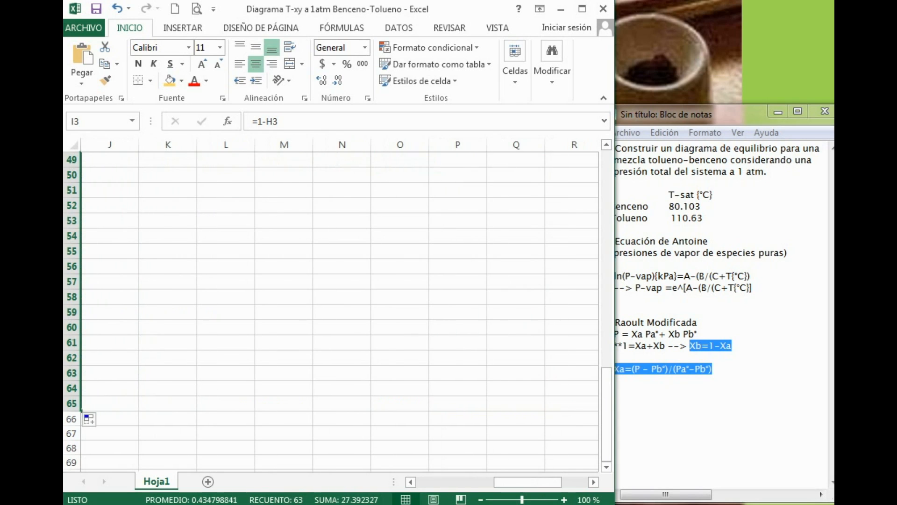
scroll(338, 309, up, 16)
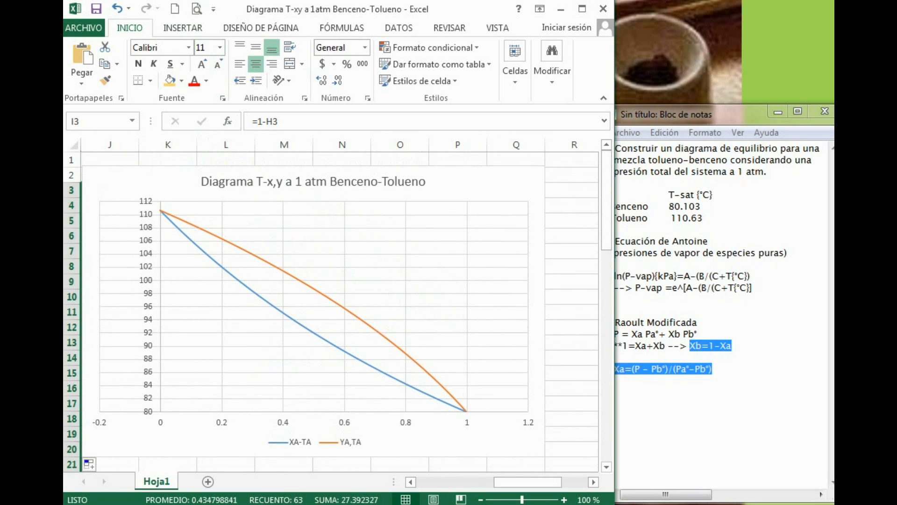
click(183, 28)
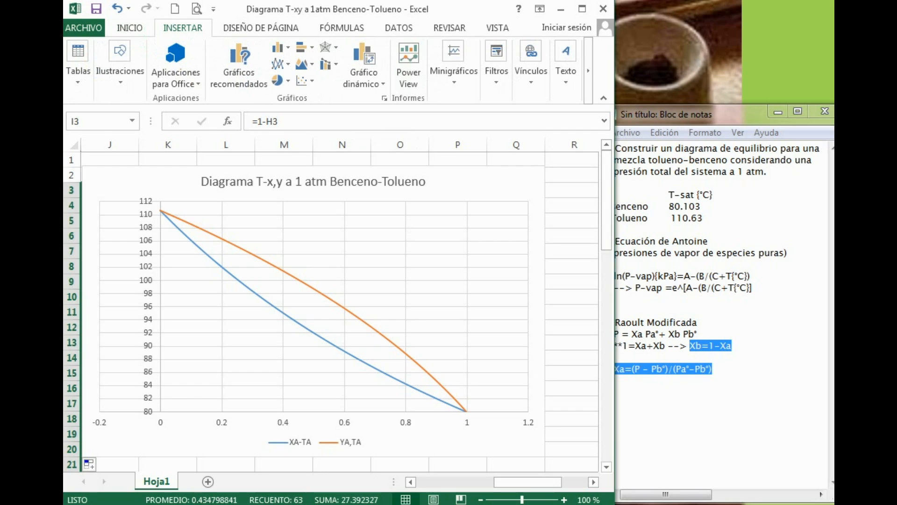
click(305, 81)
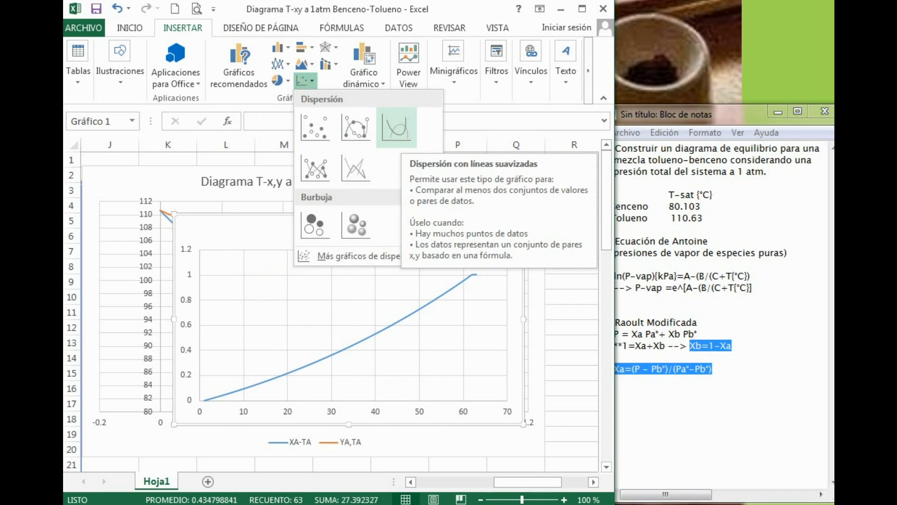
click(396, 127)
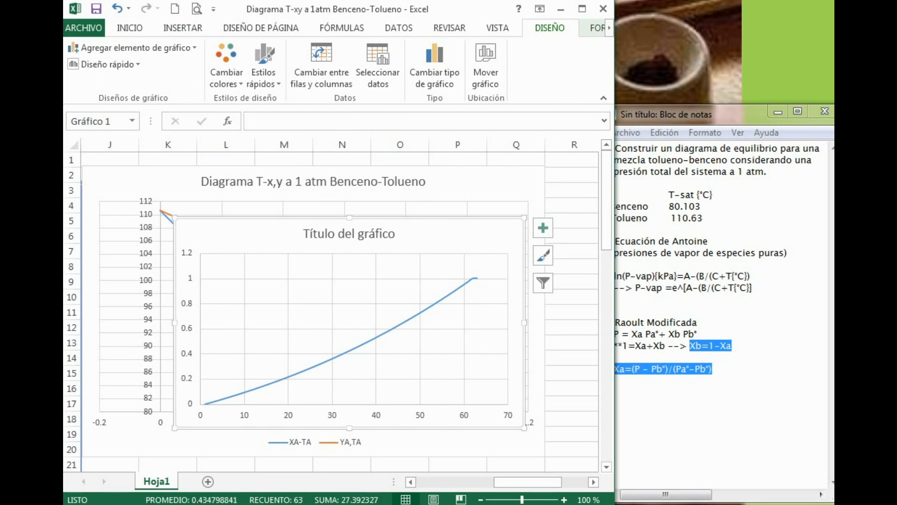
drag(430, 230, 380, 188)
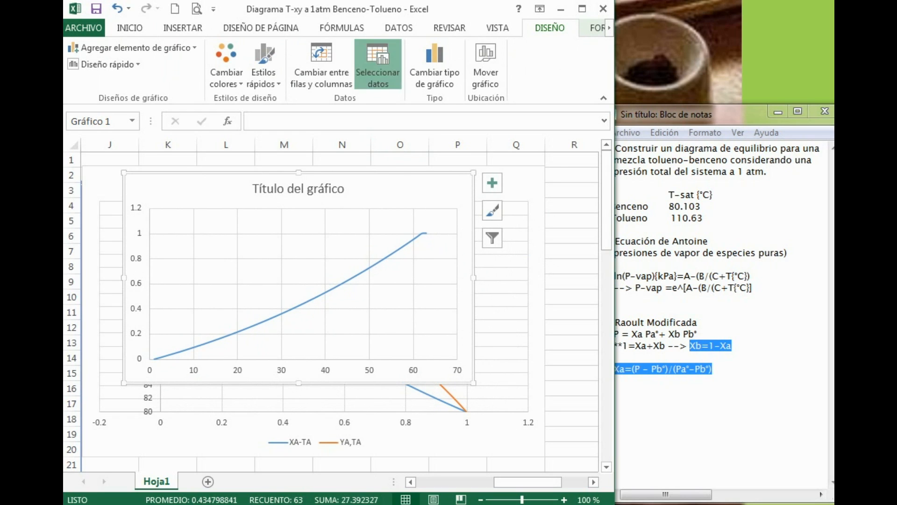
Step: Edit the existing series in the new chart's data source and name it XA-T
click(378, 66)
click(437, 252)
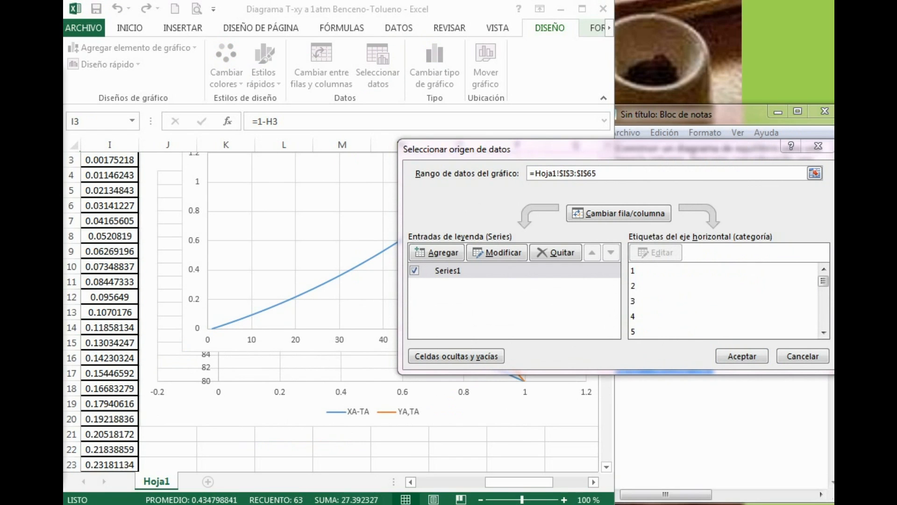
click(497, 253)
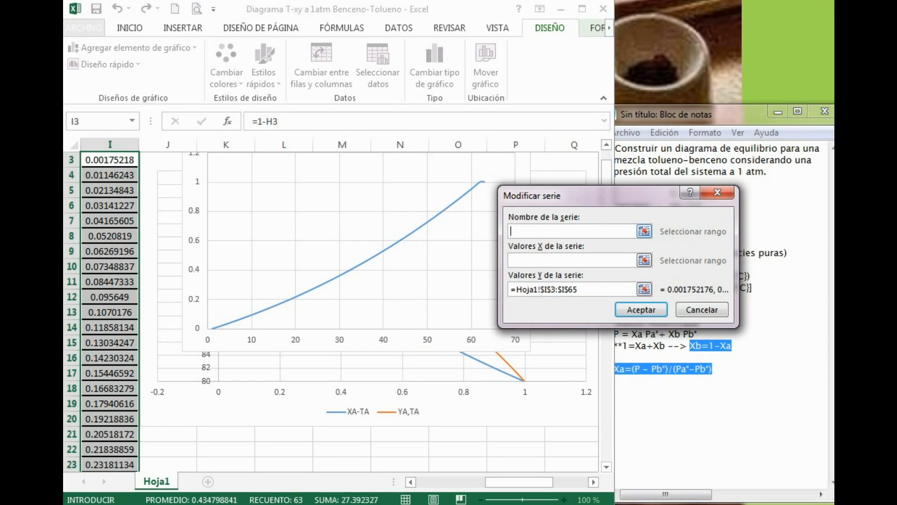
text(XA-TA)
key(BackSpace)
Step: Set the X values of the XA-T series to the XA column range F3:F65
click(644, 260)
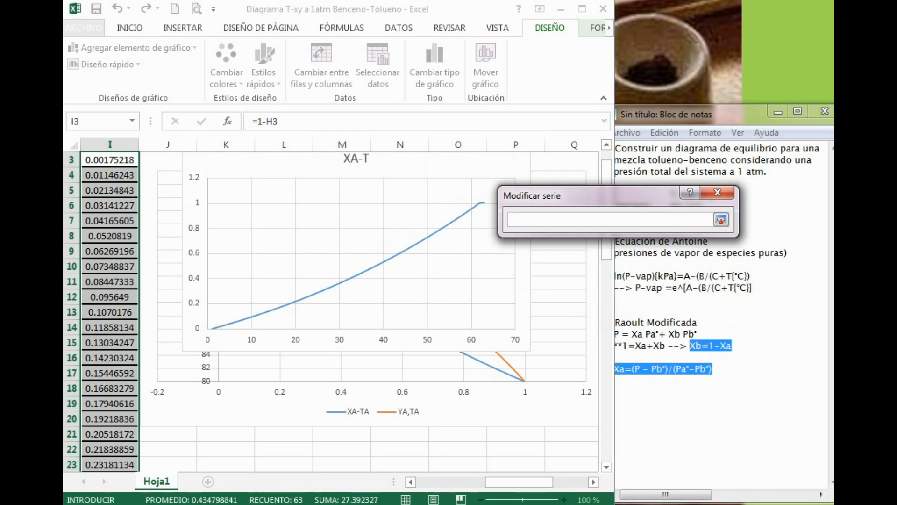
click(411, 481)
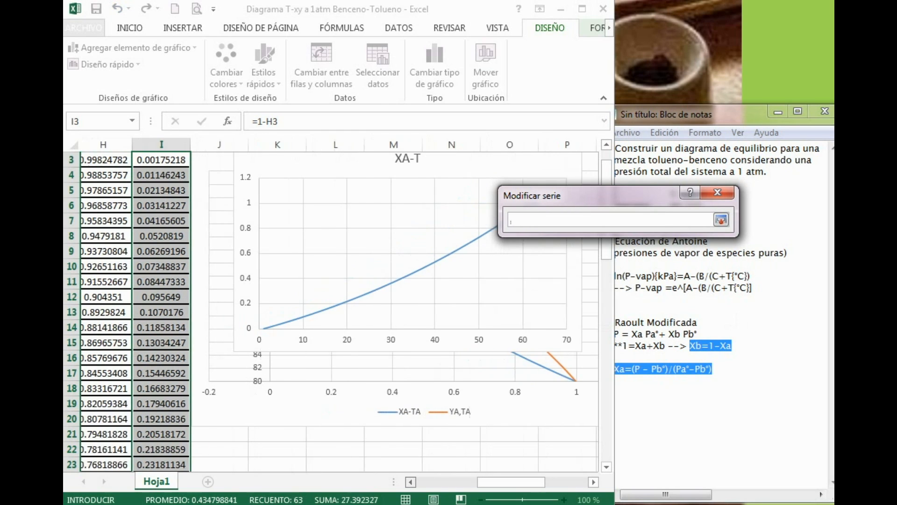
click(410, 481)
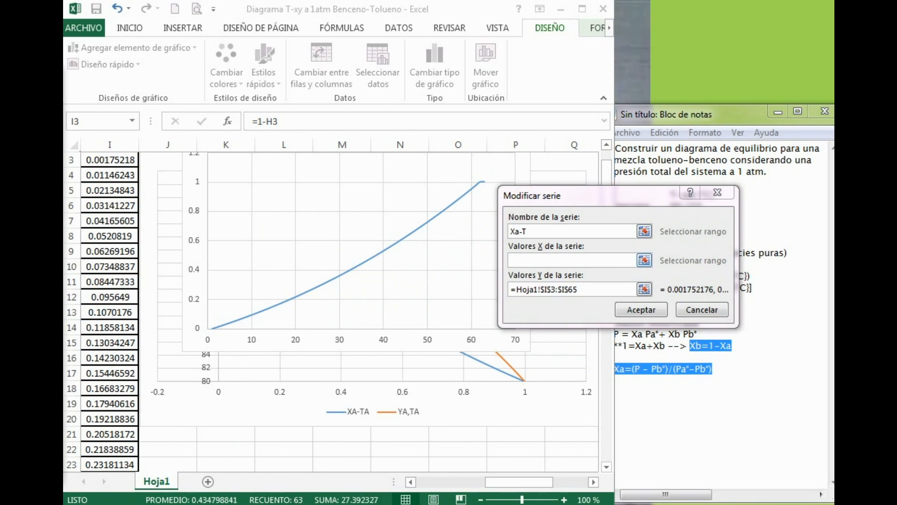
click(644, 260)
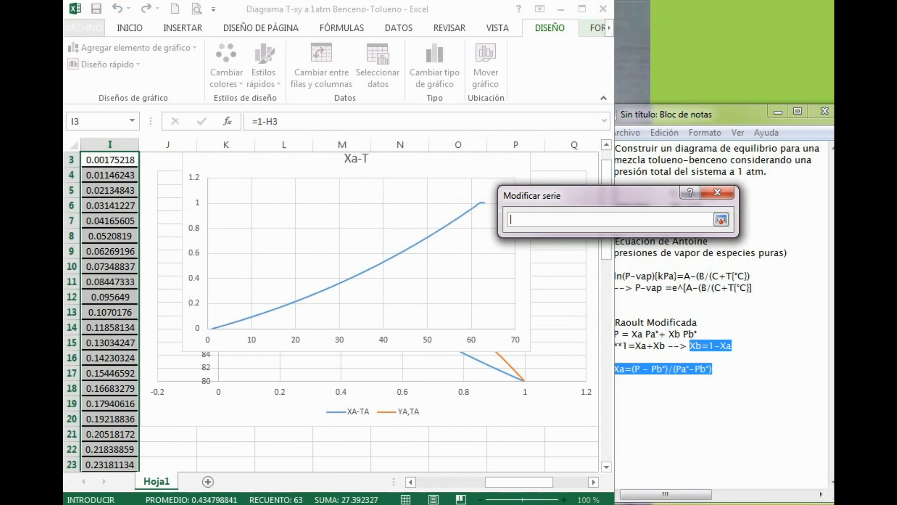
drag(519, 482, 449, 482)
click(606, 145)
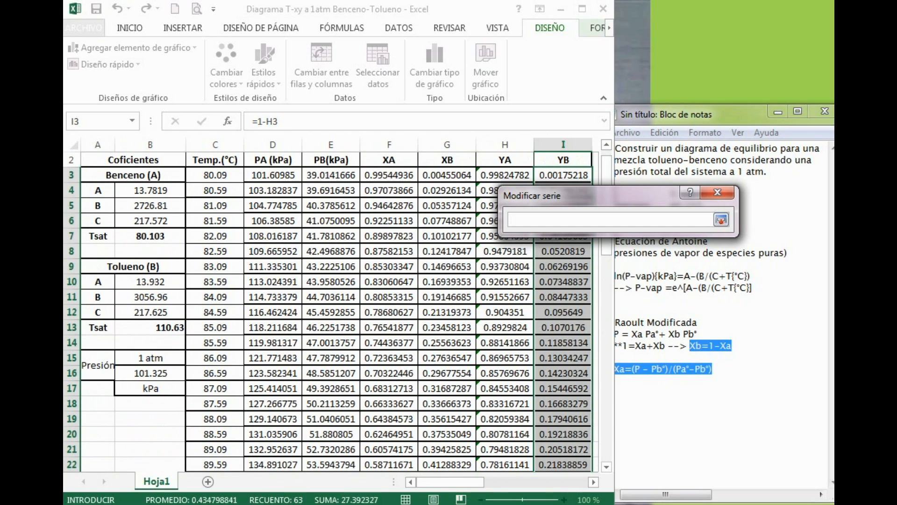
click(389, 175)
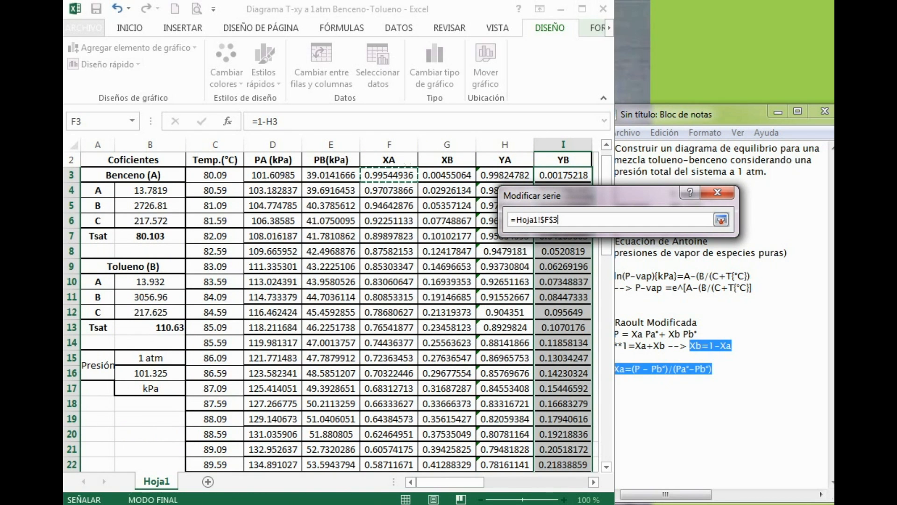
key(ctrl+shift+Down)
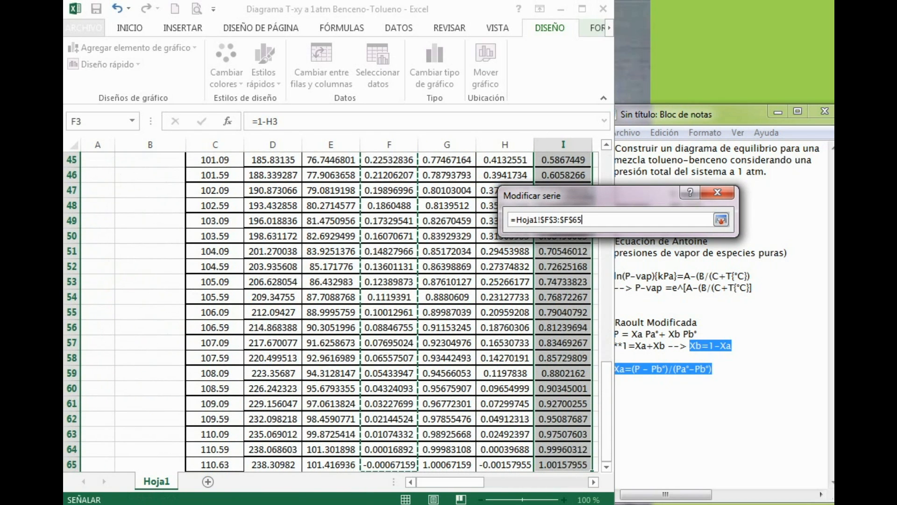
click(721, 220)
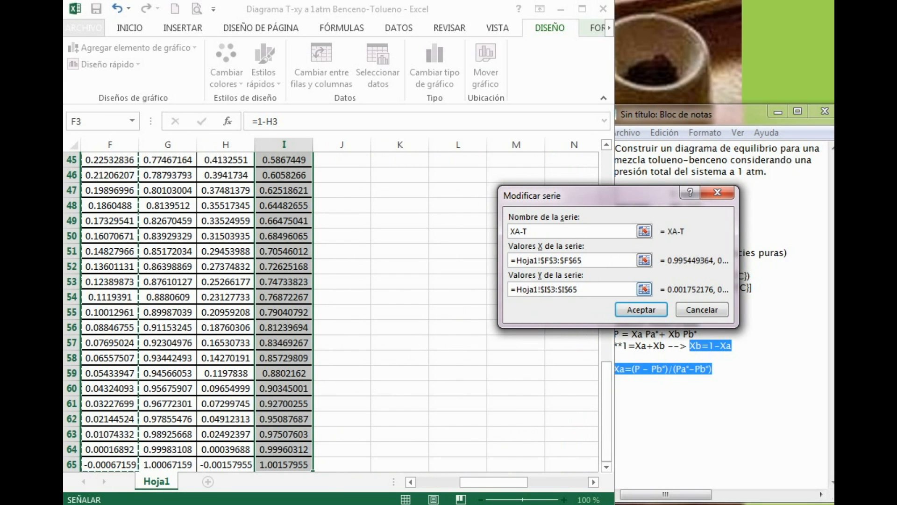
Step: Set the Y values of the XA-T series to the temperature range C3:C65 and accept the series changes
click(644, 289)
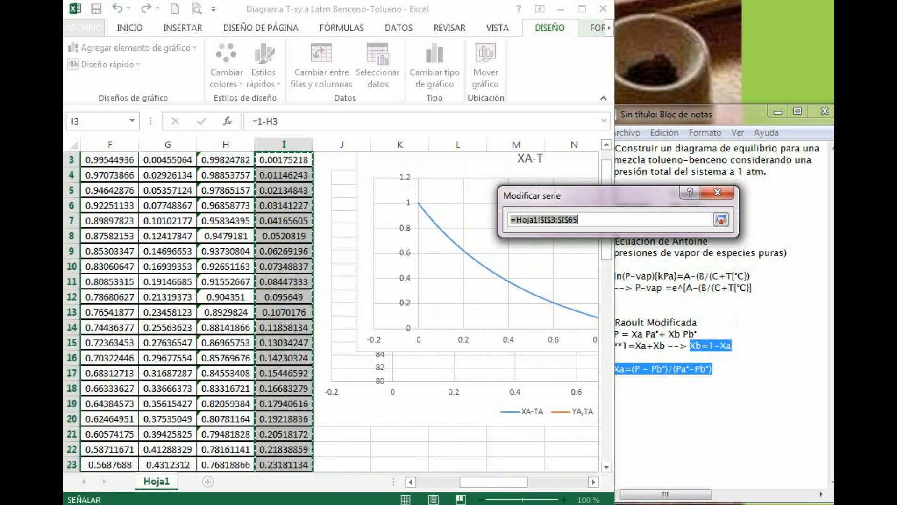
click(410, 482)
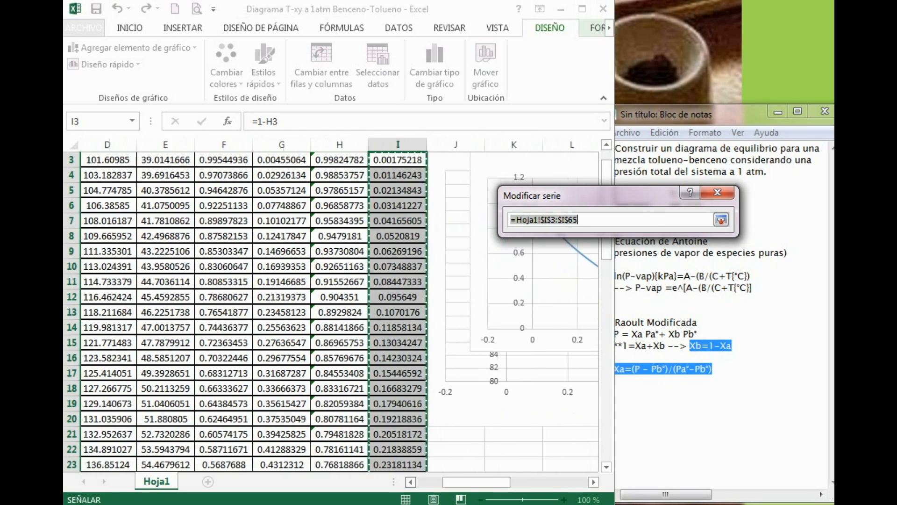
click(606, 145)
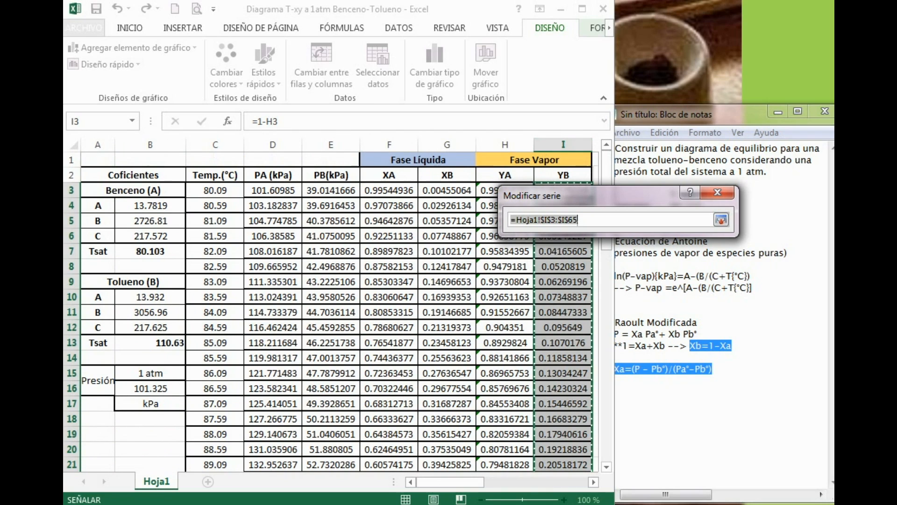
click(215, 190)
key(End)
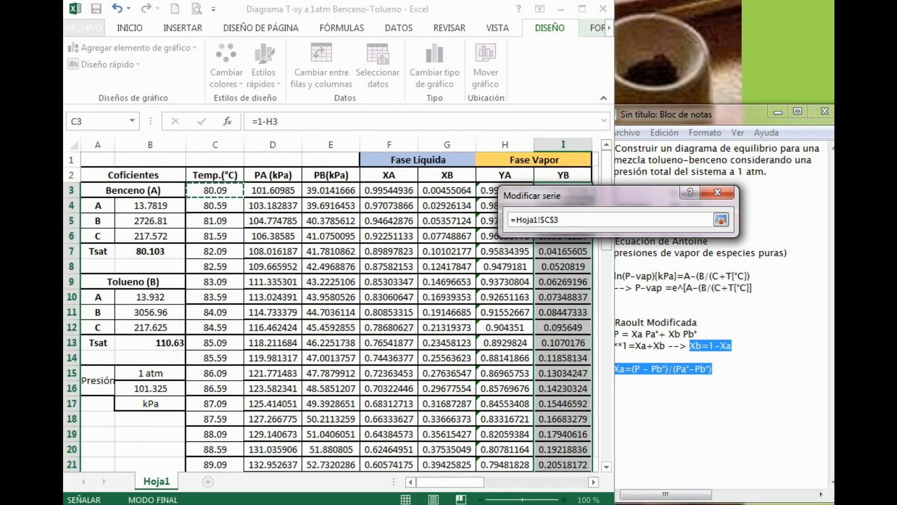
key(shift+Down)
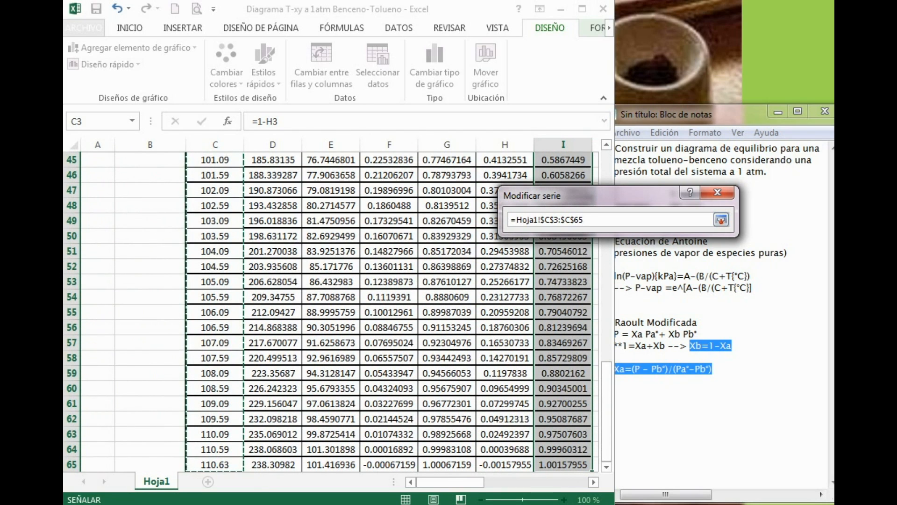
click(721, 219)
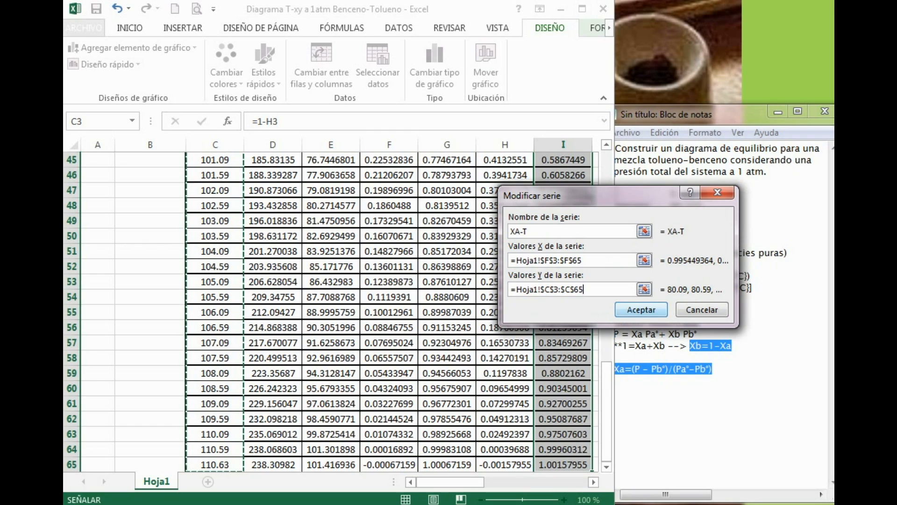
click(641, 310)
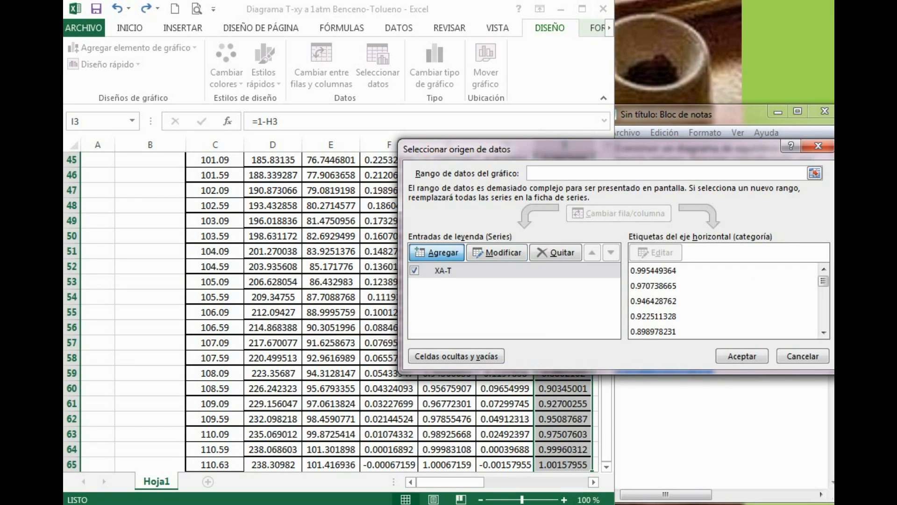
Step: Add a second chart series named YA-T and set its X values to the YA column range H3:H65
click(436, 252)
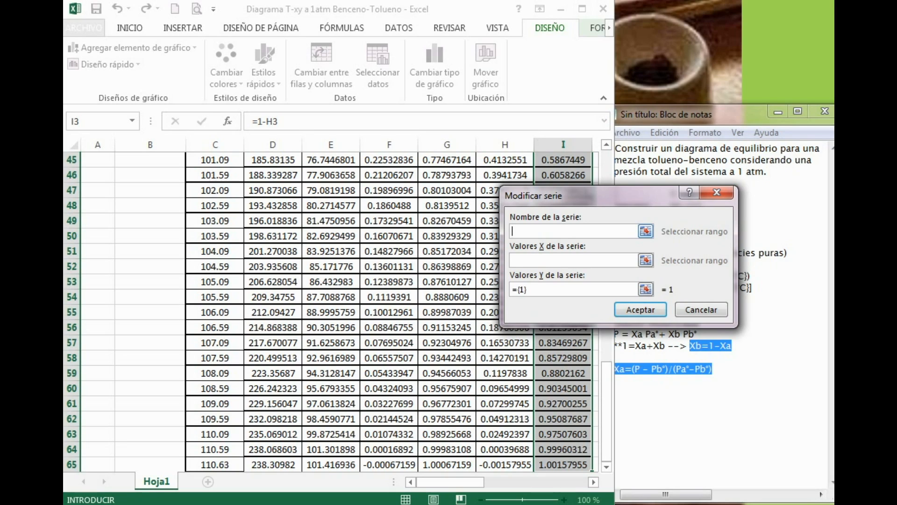
text(YA-T)
click(646, 260)
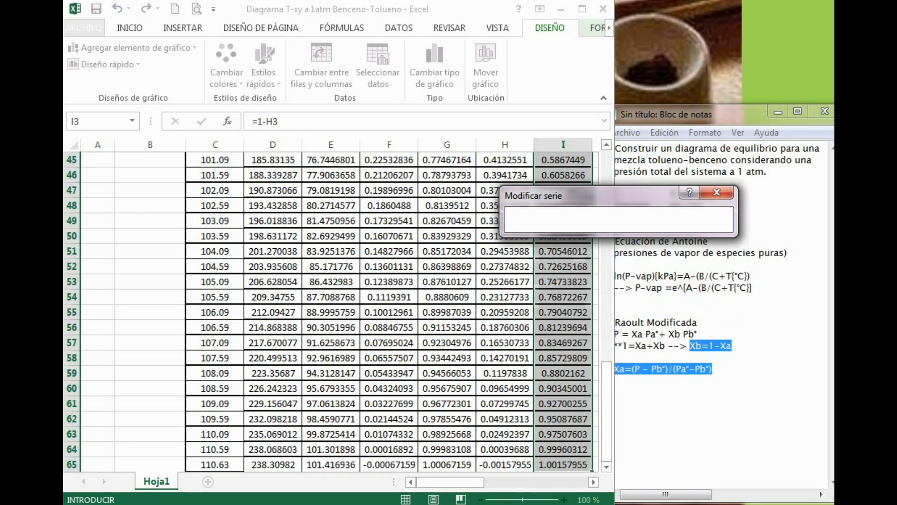
click(593, 482)
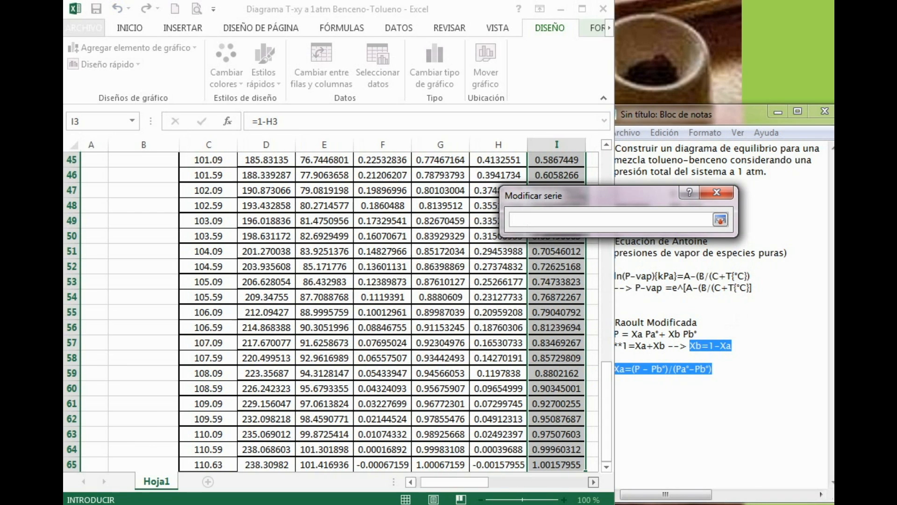
click(594, 482)
scroll(338, 312, up, 3)
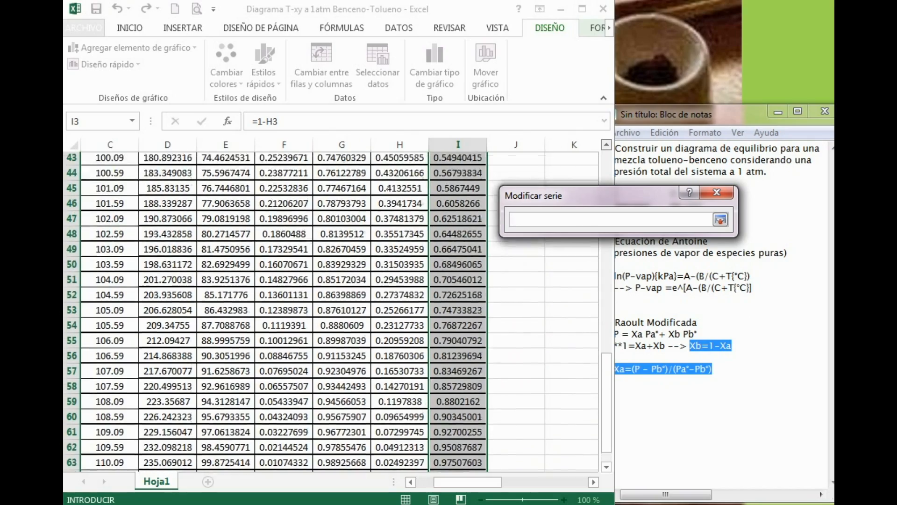
scroll(338, 312, up, 3)
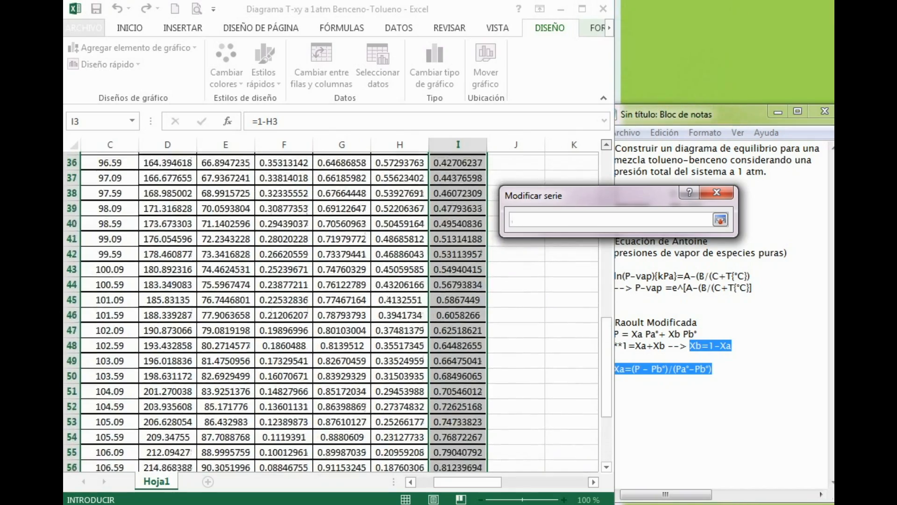
scroll(338, 312, up, 10)
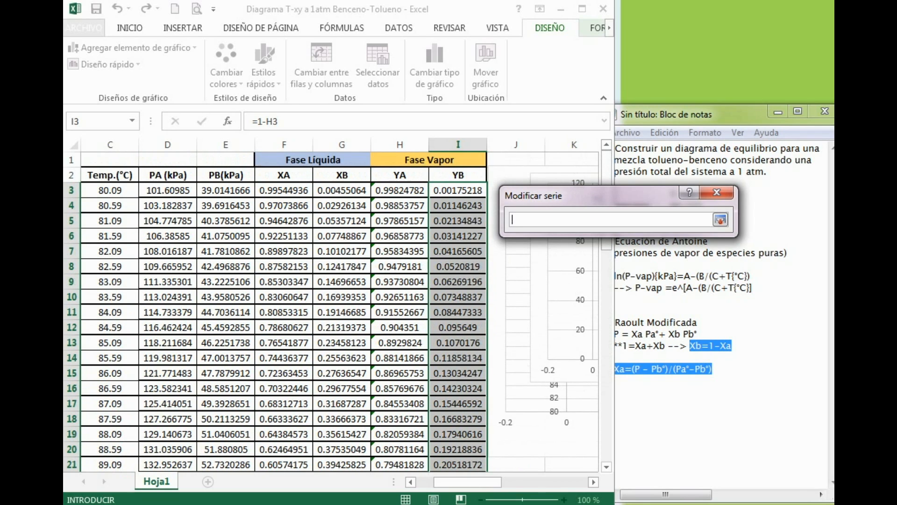
click(400, 191)
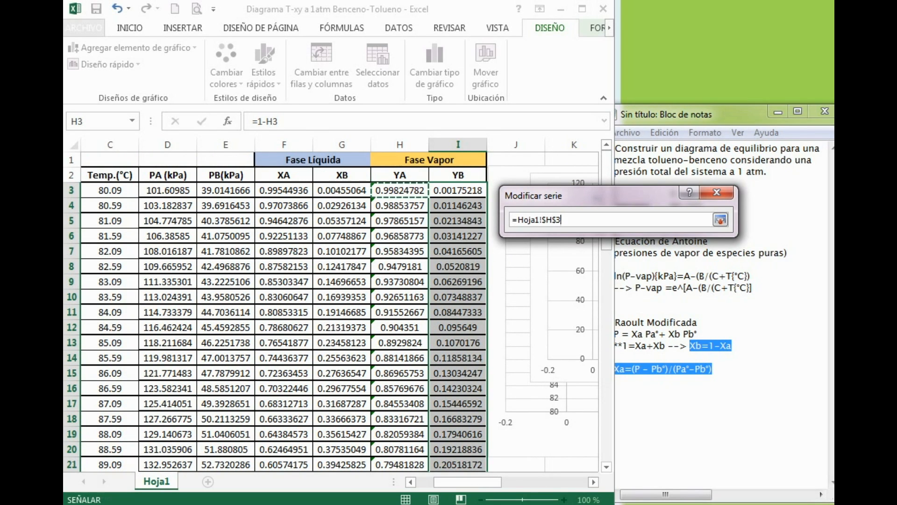
key(End)
key(shift+Down)
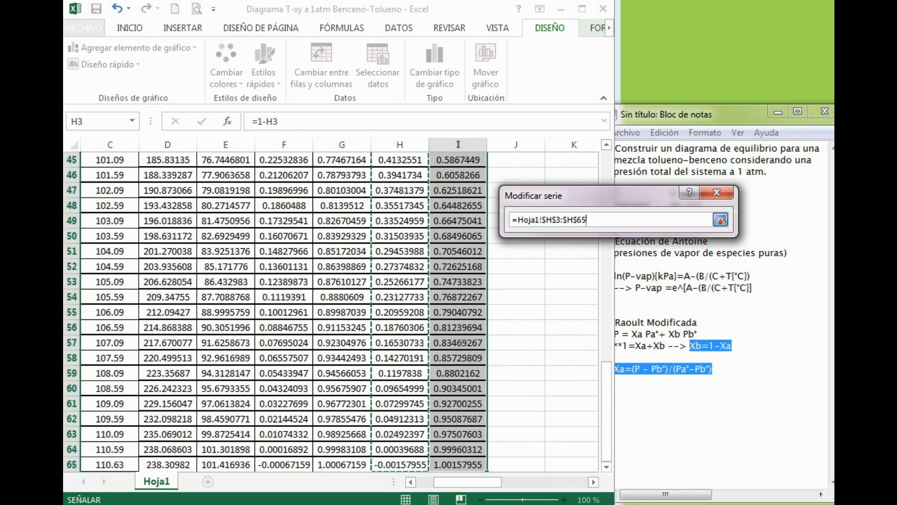
click(720, 219)
Step: Set the Y values of the YA-T series to the temperature range C3:C65 and accept the chart's data source
click(646, 290)
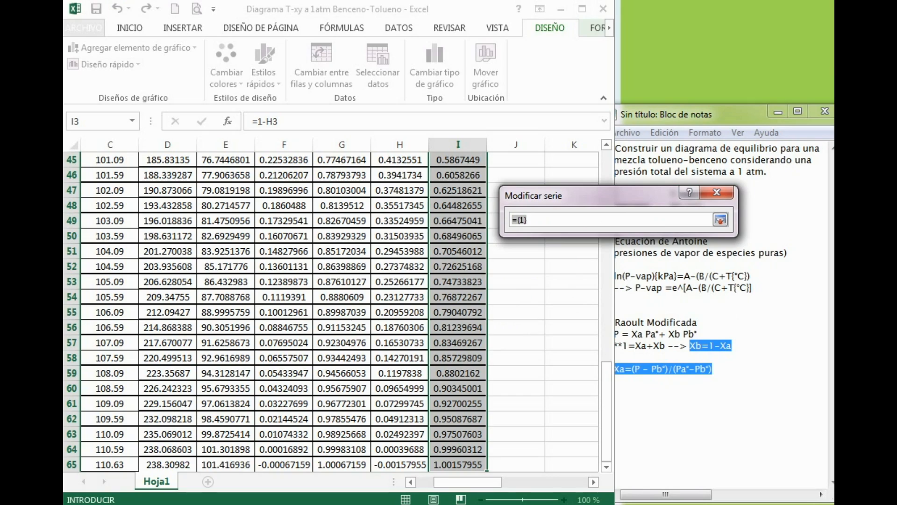
click(411, 482)
click(411, 482)
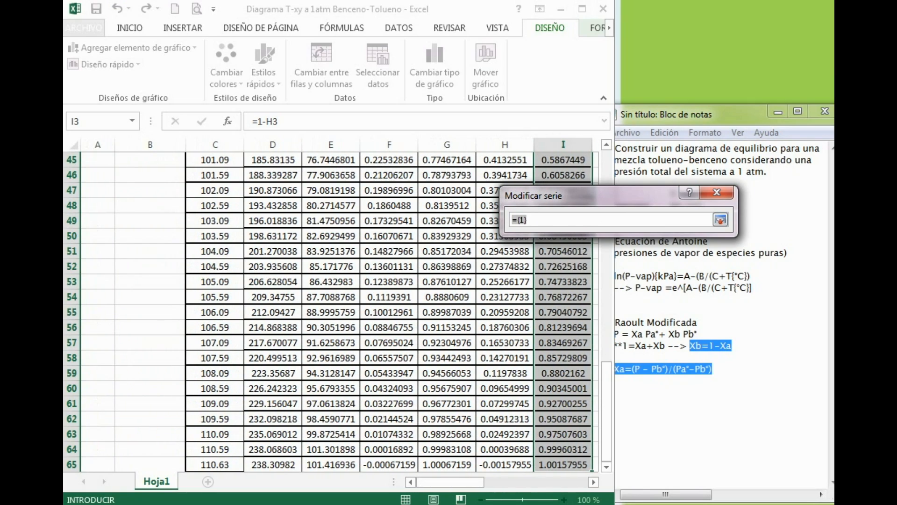
drag(607, 412, 607, 210)
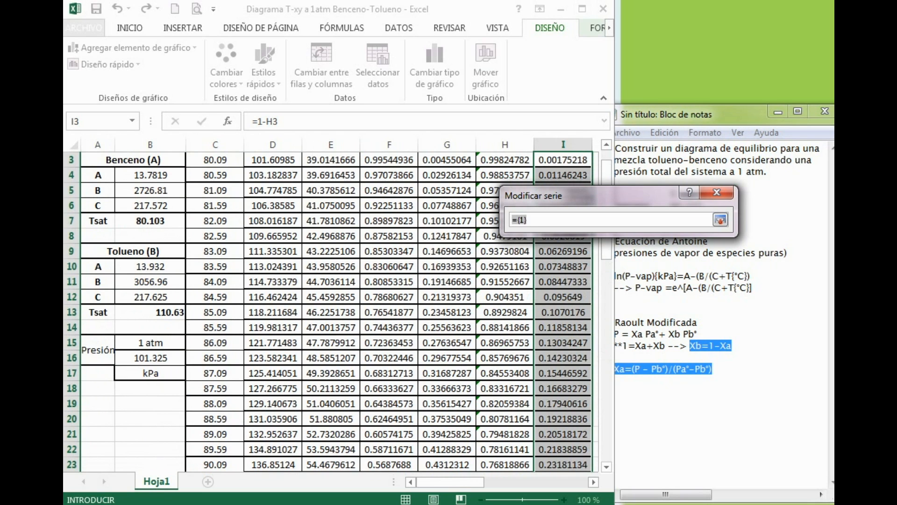
click(215, 160)
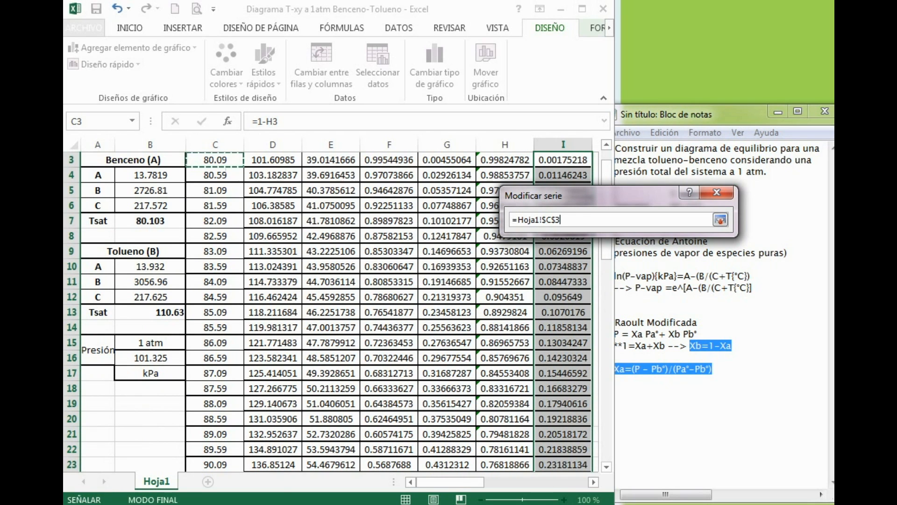
key(ctrl+shift+Down)
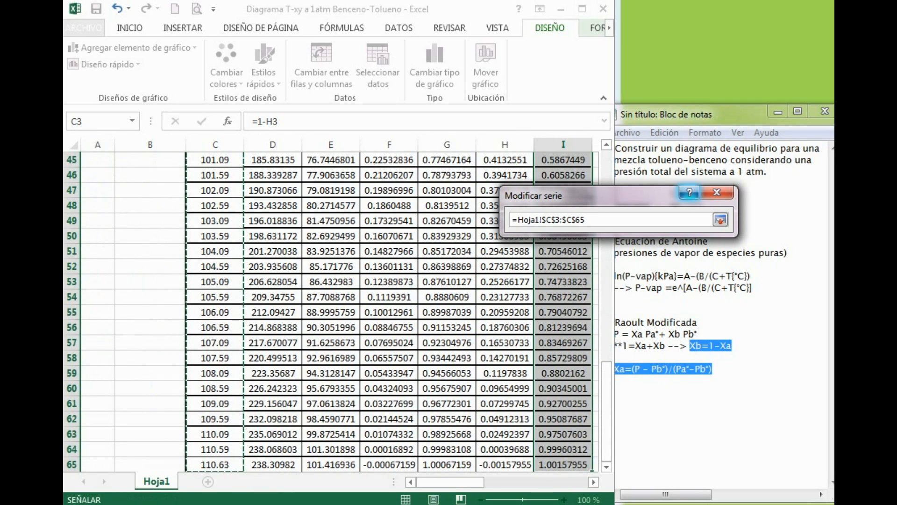
key(Return)
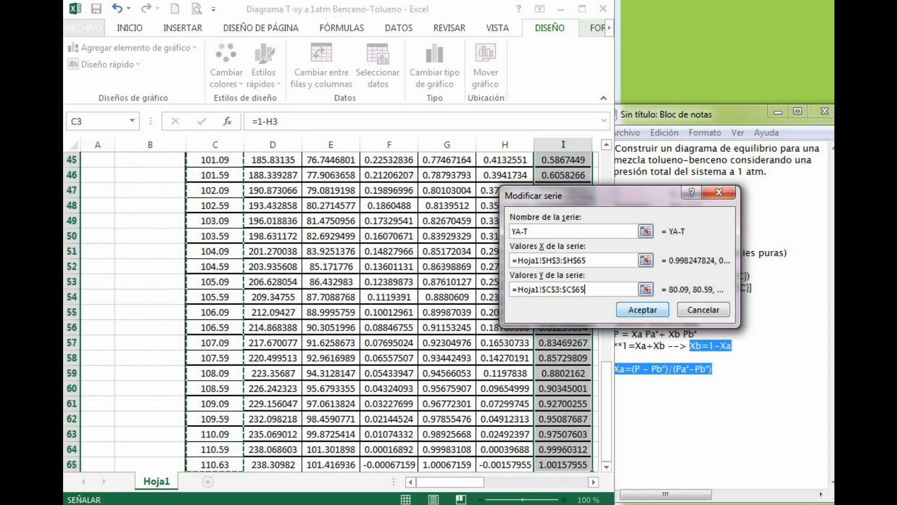
key(Return)
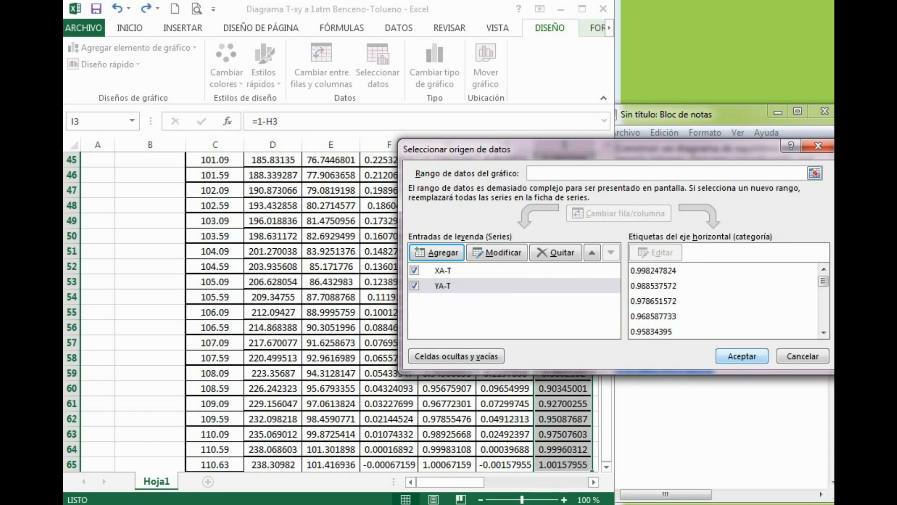
key(Return)
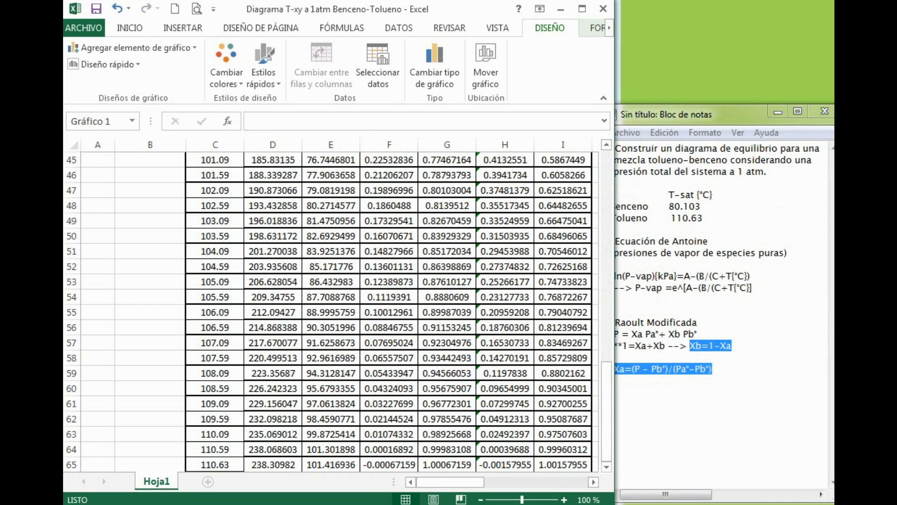
Step: Set the minimum limit of the new chart's vertical temperature axis to 80
scroll(337, 304, right, 5)
scroll(331, 310, up, 14)
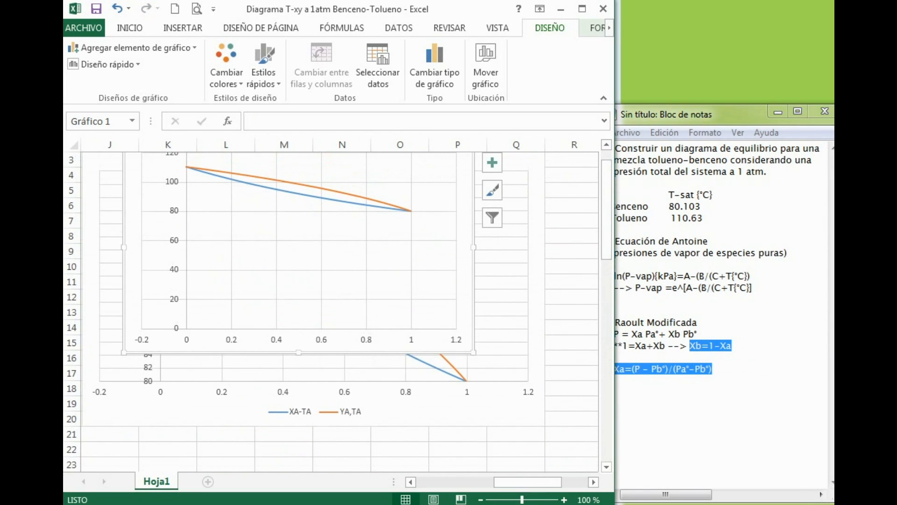
click(174, 270)
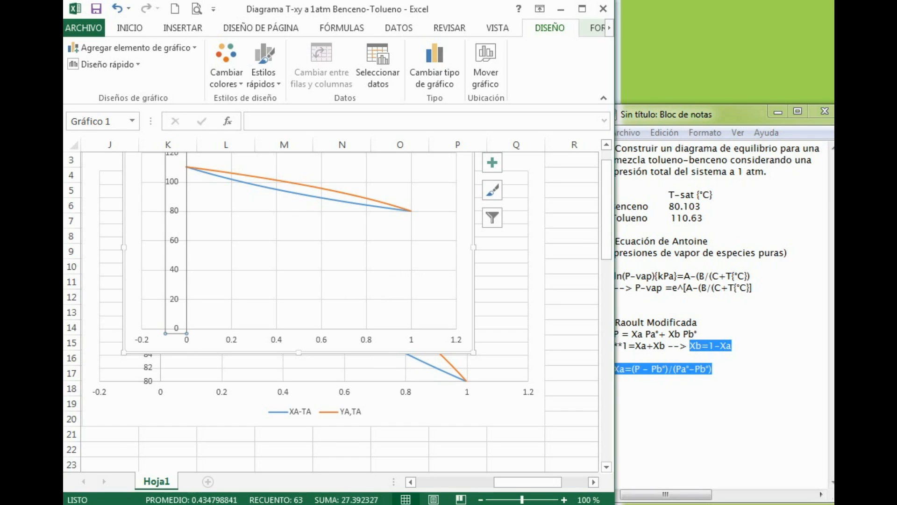
click(192, 292)
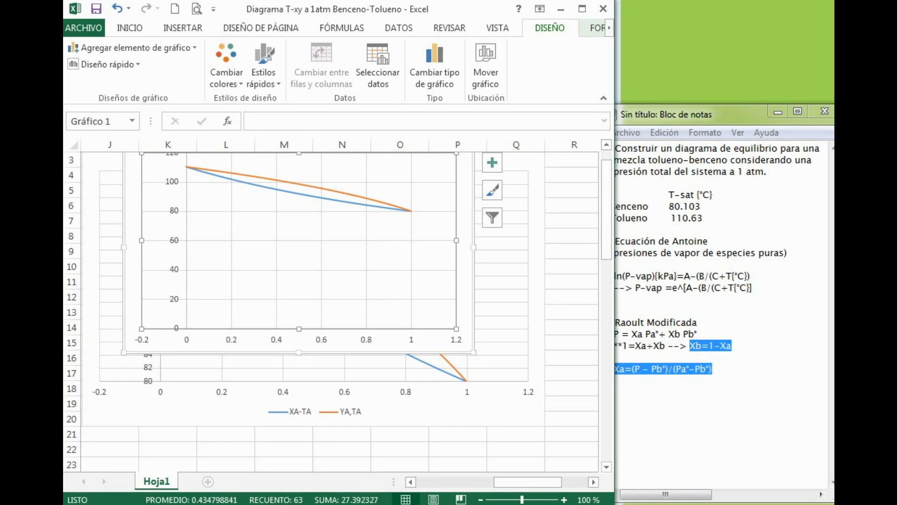
click(174, 270)
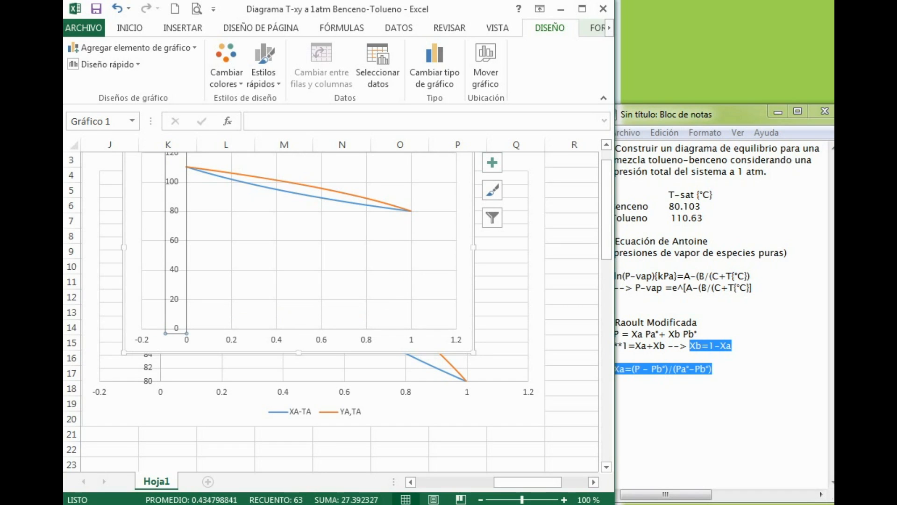
right_click(175, 235)
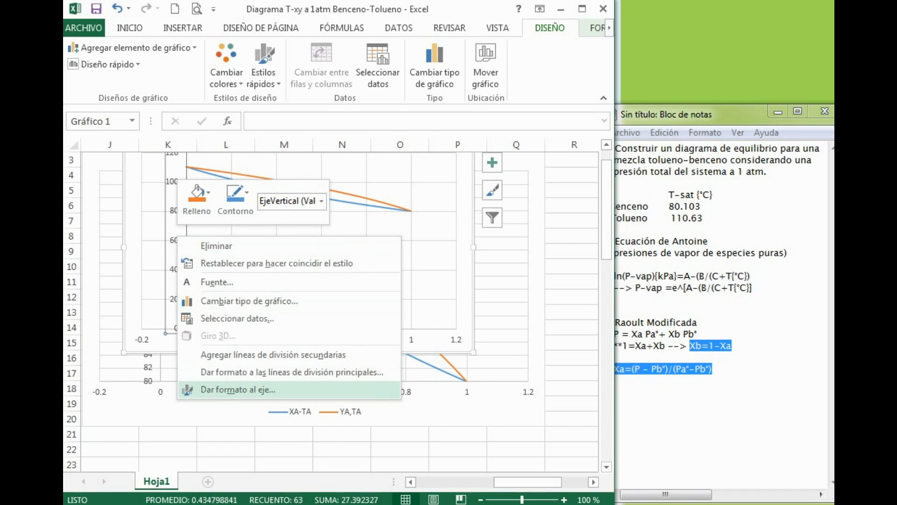
click(238, 390)
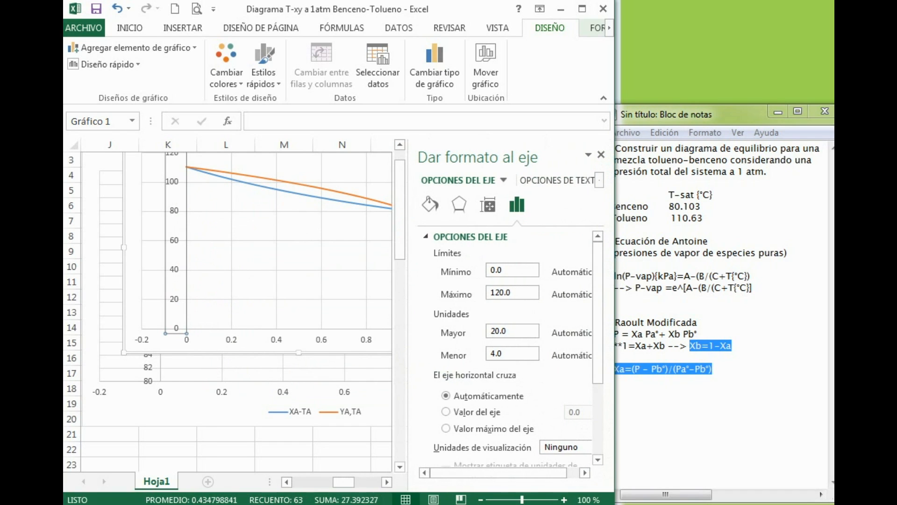
click(512, 270)
text(80)
key(Tab)
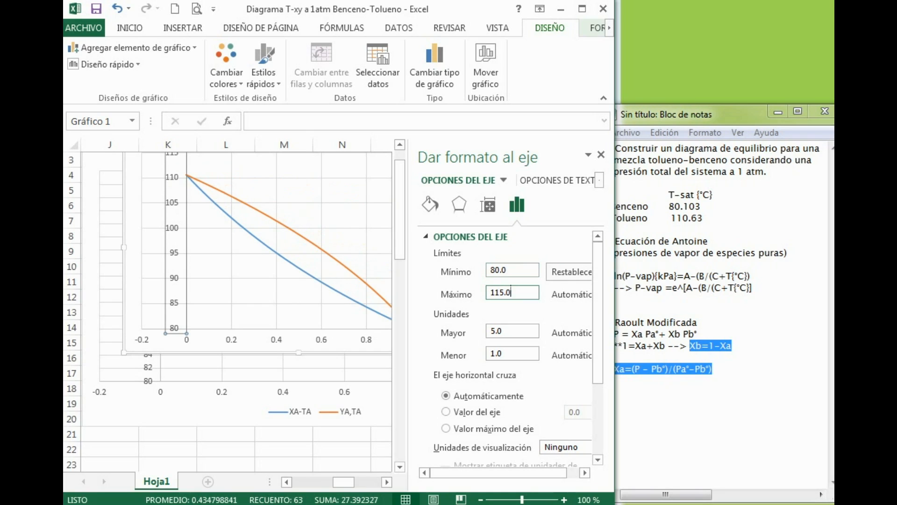
Step: Set the maximum limit of the vertical axis to 111 and close the axis formatting options
double_click(500, 293)
text(1)
text(11)
key(Return)
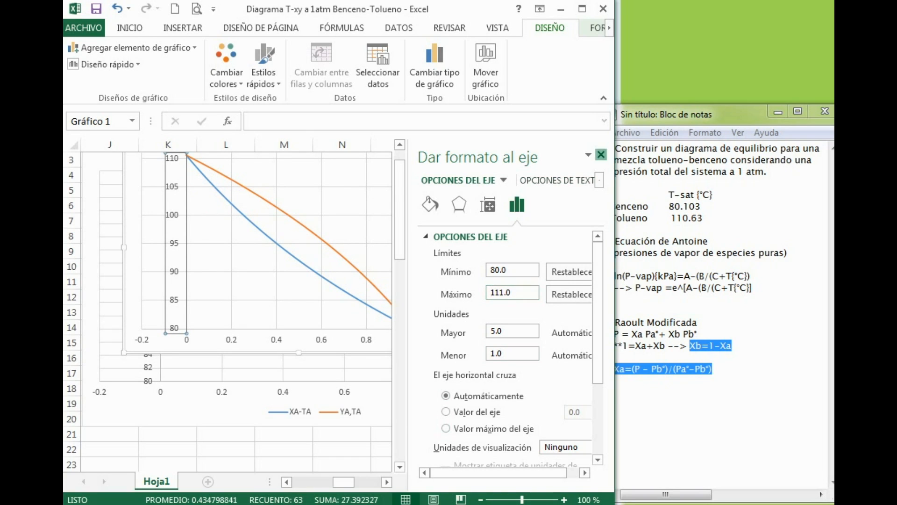
click(601, 154)
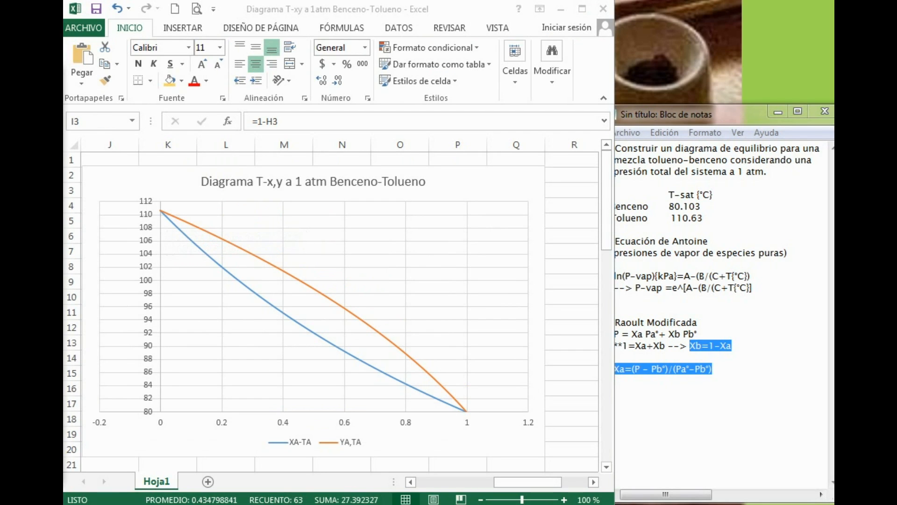
Step: Examine points along the XA-TA and YA,TA curves and the region between them in the titled T-x,y diagram
mouse_move(233, 276)
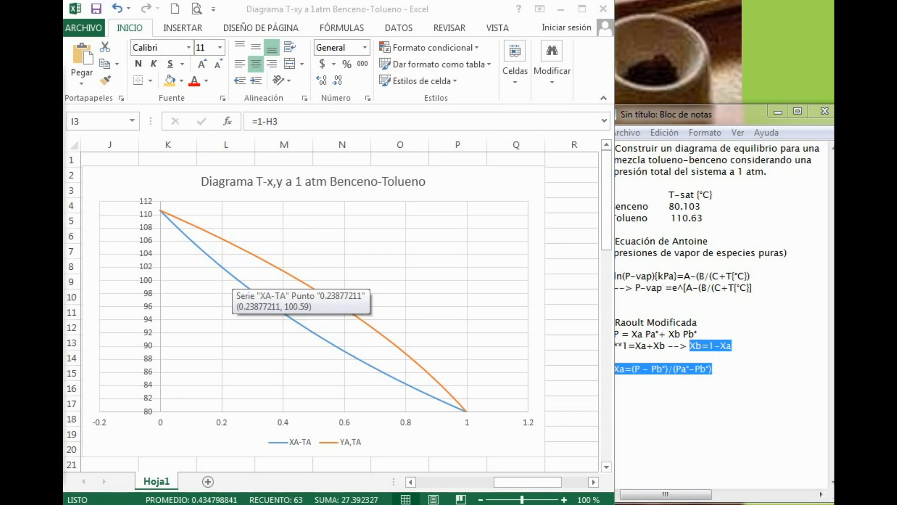
mouse_move(257, 256)
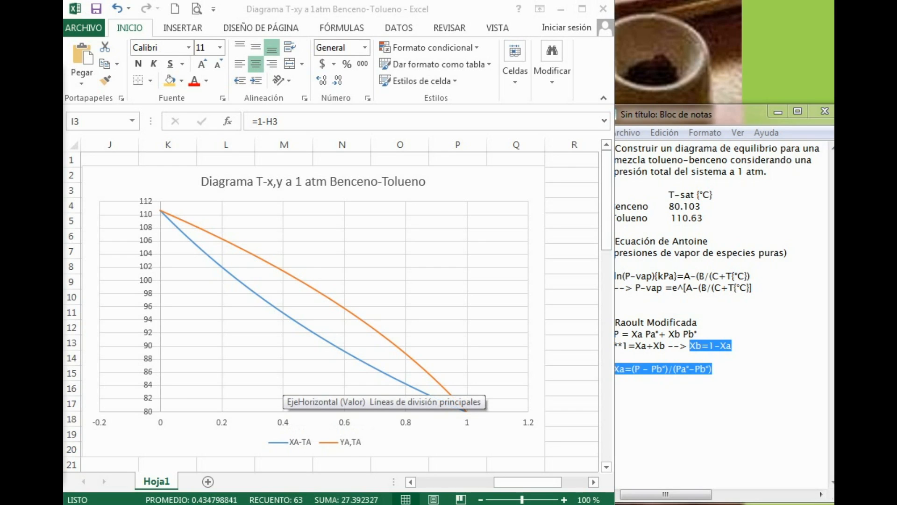
mouse_move(282, 313)
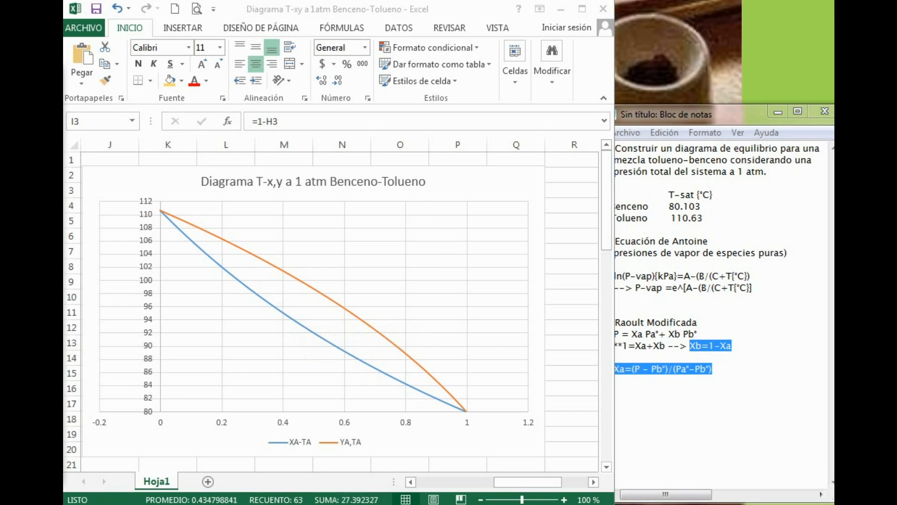
mouse_move(283, 313)
mouse_move(351, 312)
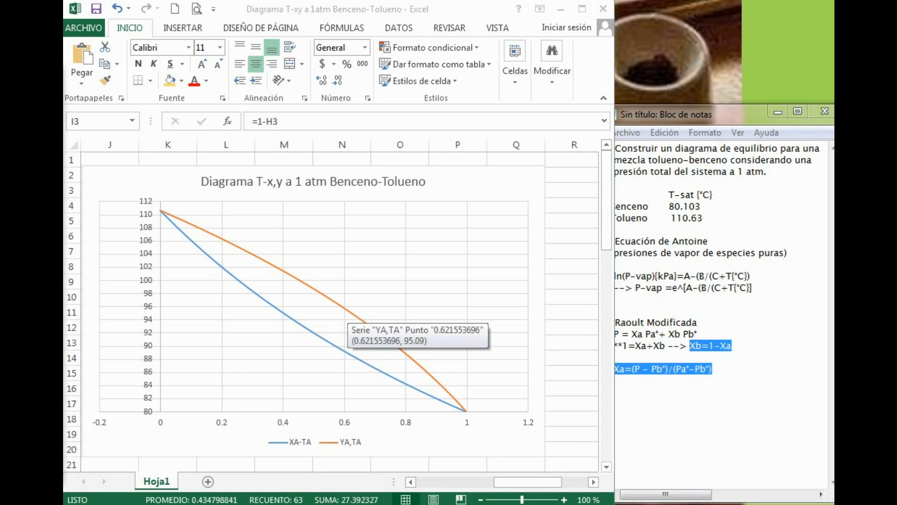